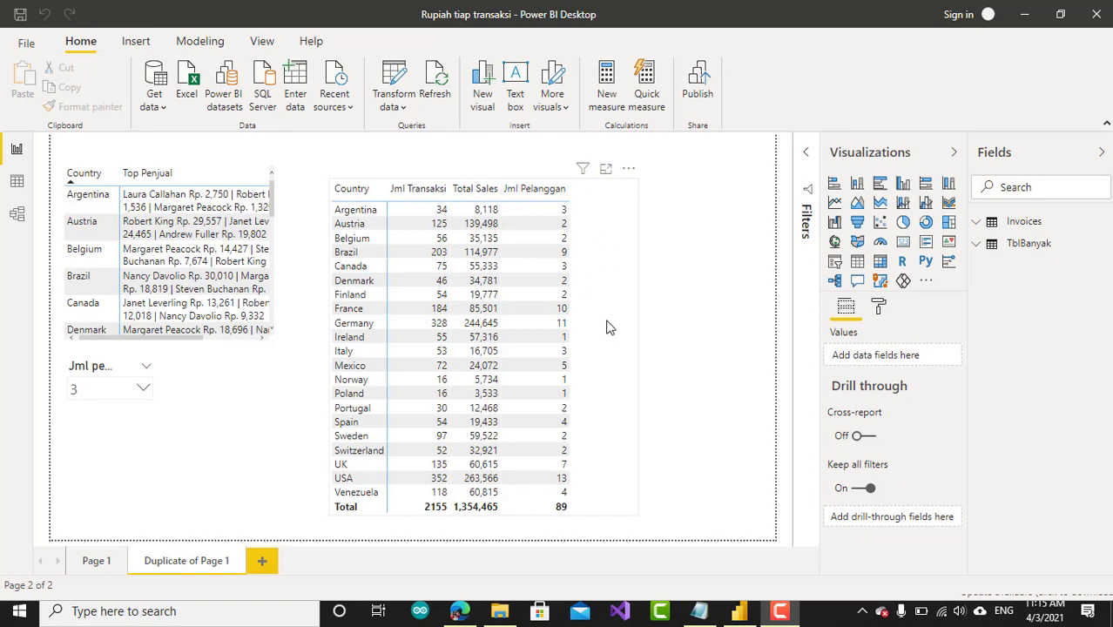
- Widen the country matrix with Jml Transaksi, Total Sales and Jml Pelanggan toward the page's outer edge
{"action": "left_click", "coordinate": [635, 349]}
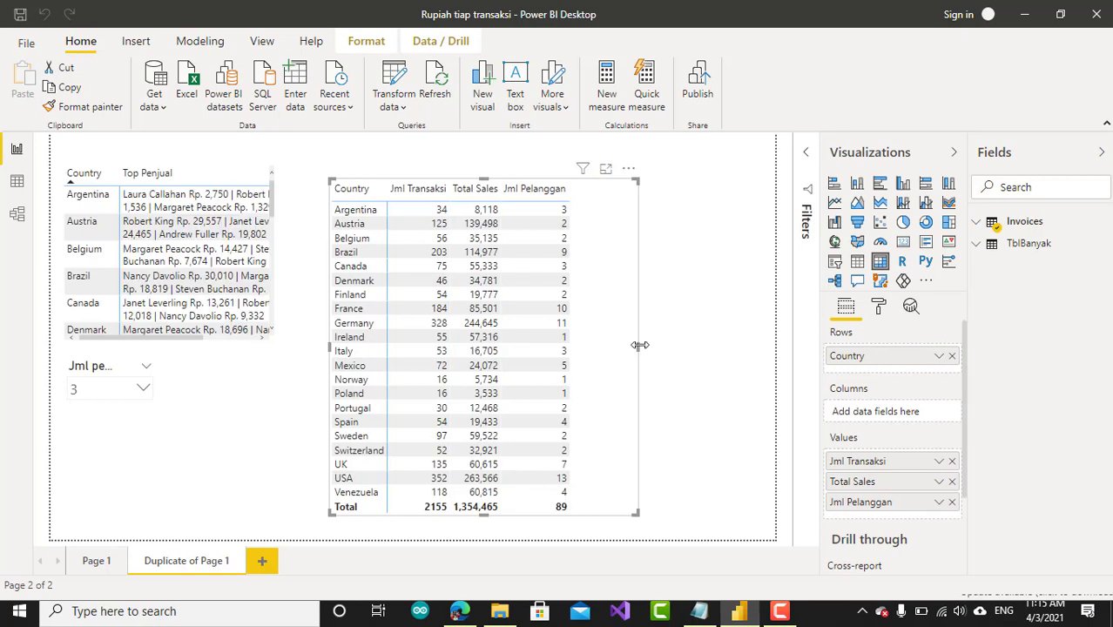
{"action": "left_click_drag", "start_coordinate": [637, 349], "coordinate": [743, 361]}
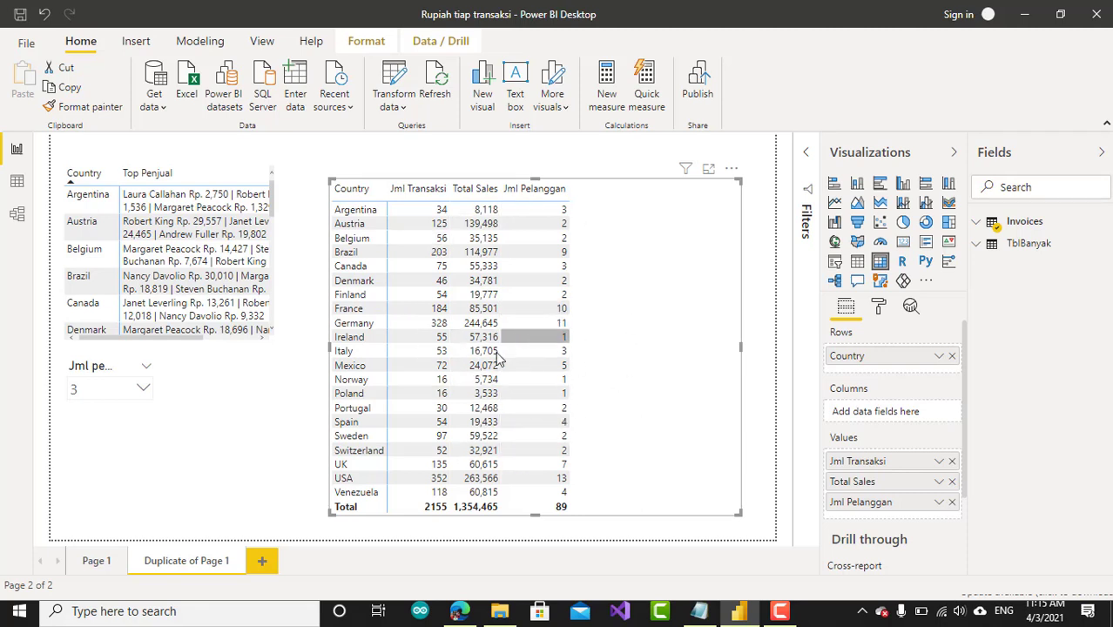
- Switch to the browser and search YouTube for the channel's name with "power bi pelangga", looking through the results
{"action": "left_click", "coordinate": [459, 611]}
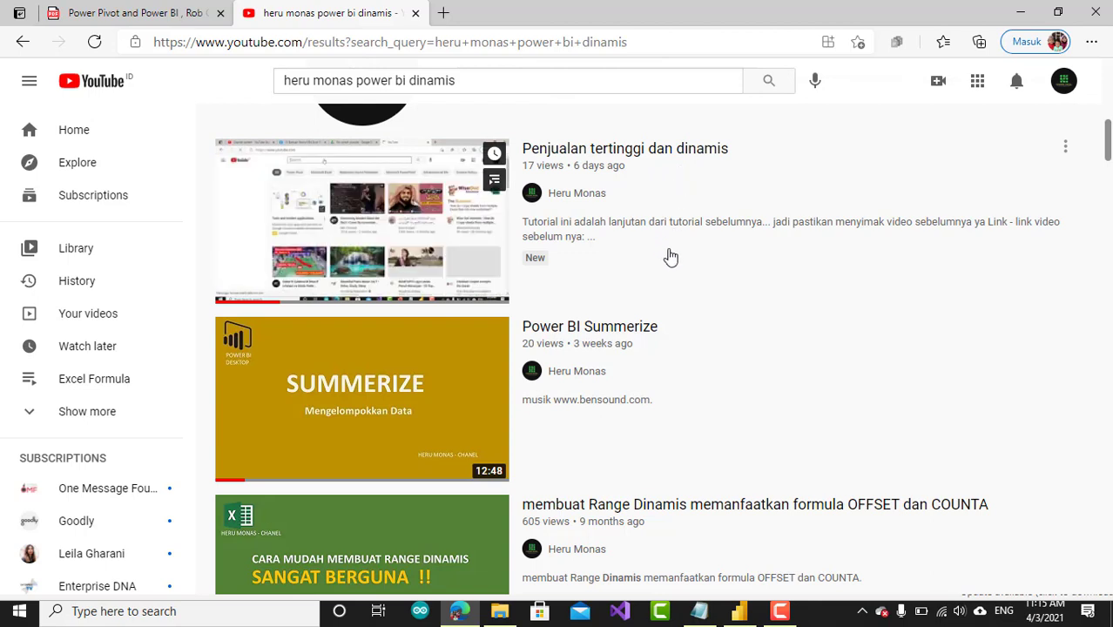
{"action": "left_click", "coordinate": [523, 79]}
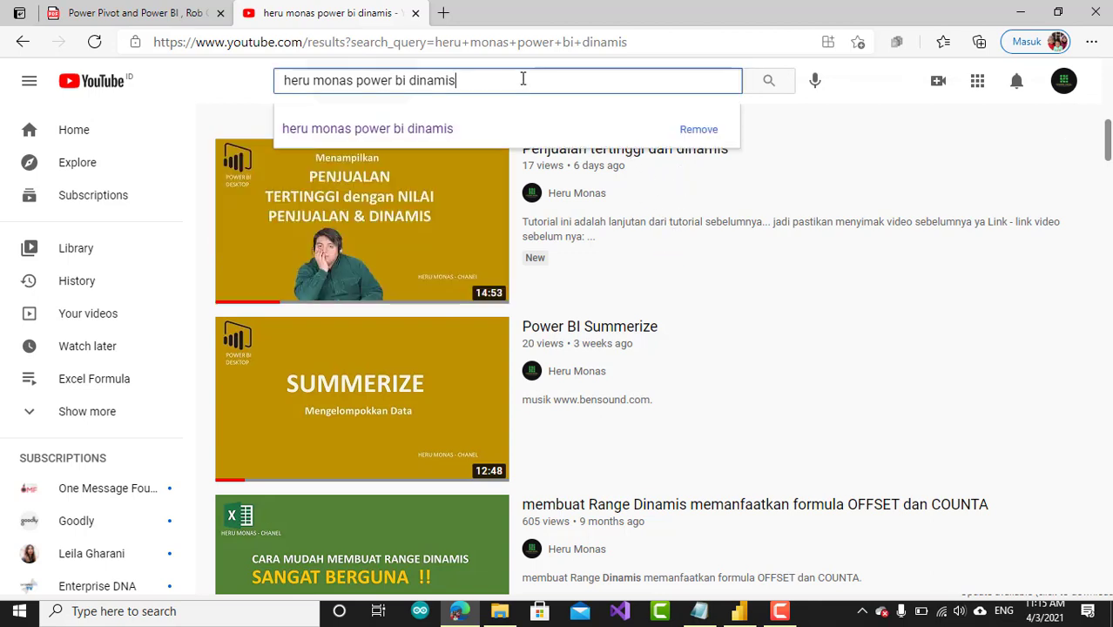
{"action": "key", "text": "BackSpace"}
{"action": "key", "text": "BackSpace"}
{"action": "key", "text": "BackSpace"}
{"action": "key", "text": "BackSpace"}
{"action": "key", "text": "BackSpace"}
{"action": "key", "text": "BackSpace"}
{"action": "key", "text": "BackSpace"}
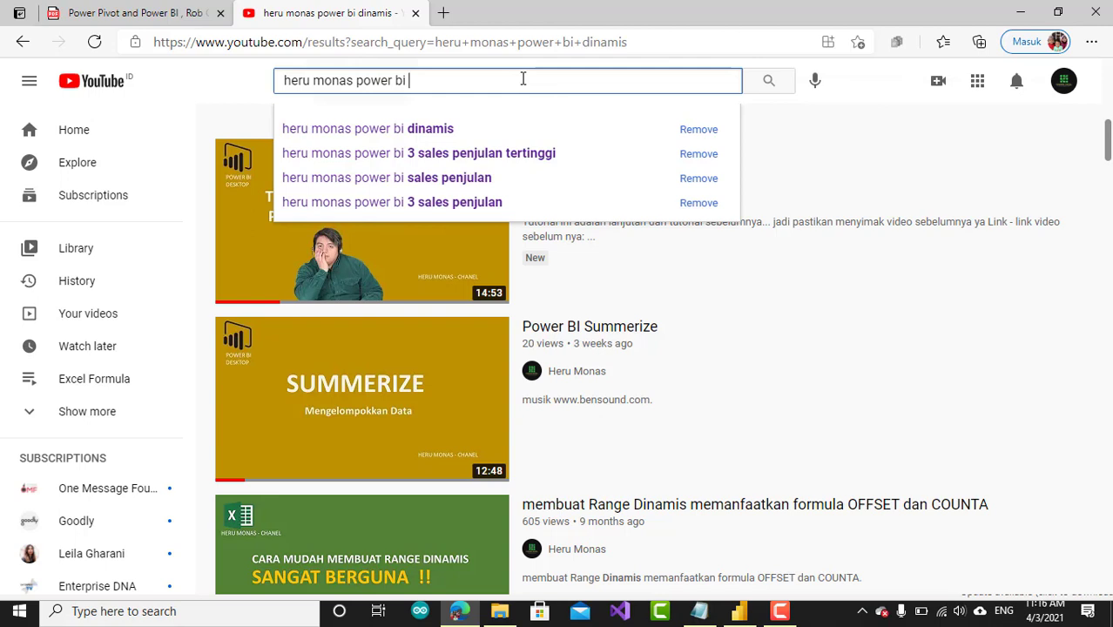
{"action": "type", "text": "pelangga"}
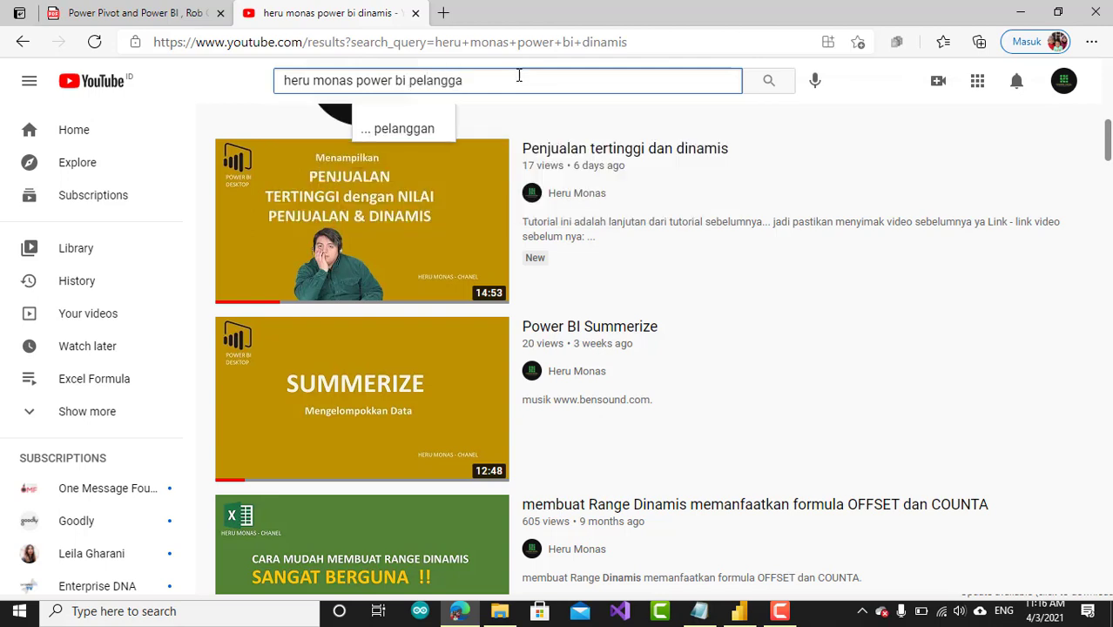
{"action": "key", "text": "Return"}
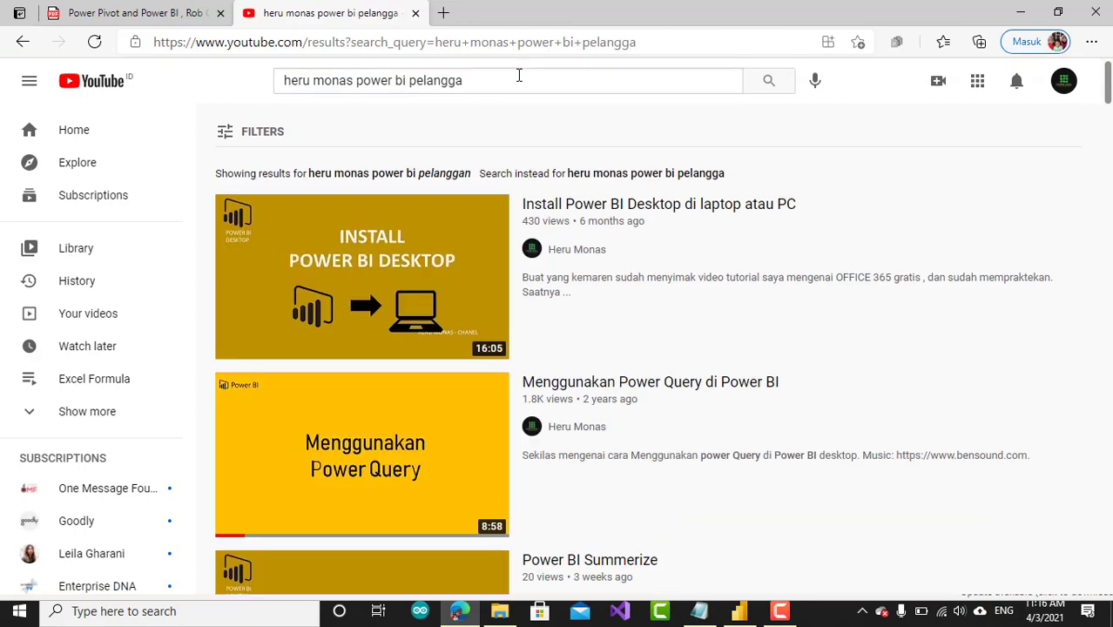
{"action": "scroll", "coordinate": [578, 326], "scroll_direction": "down", "scroll_amount": 9}
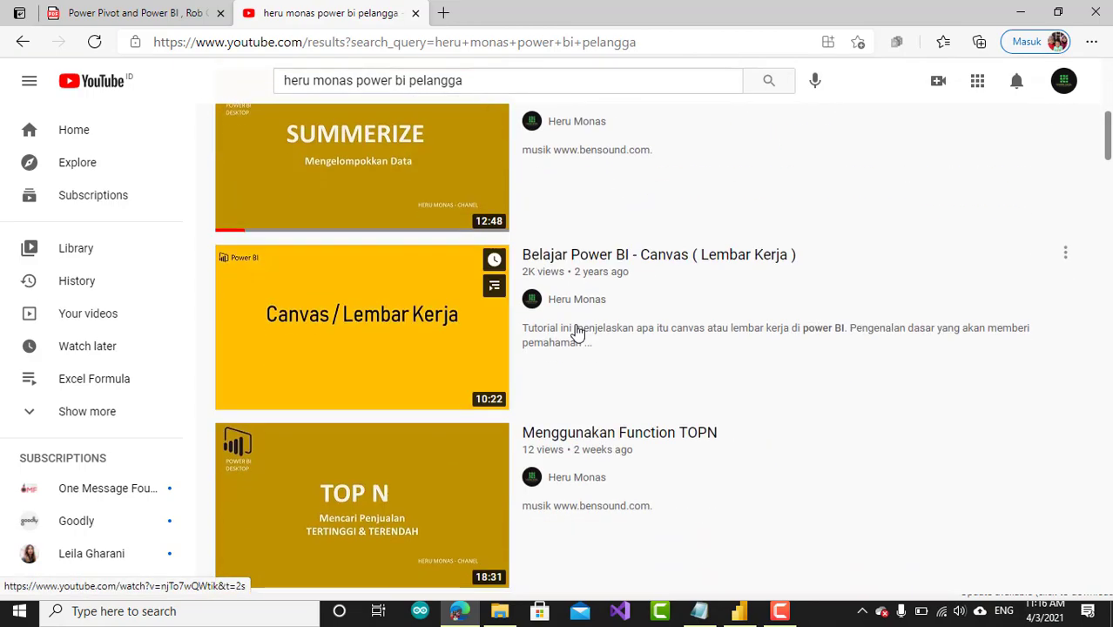
{"action": "scroll", "coordinate": [577, 332], "scroll_direction": "down", "scroll_amount": 9}
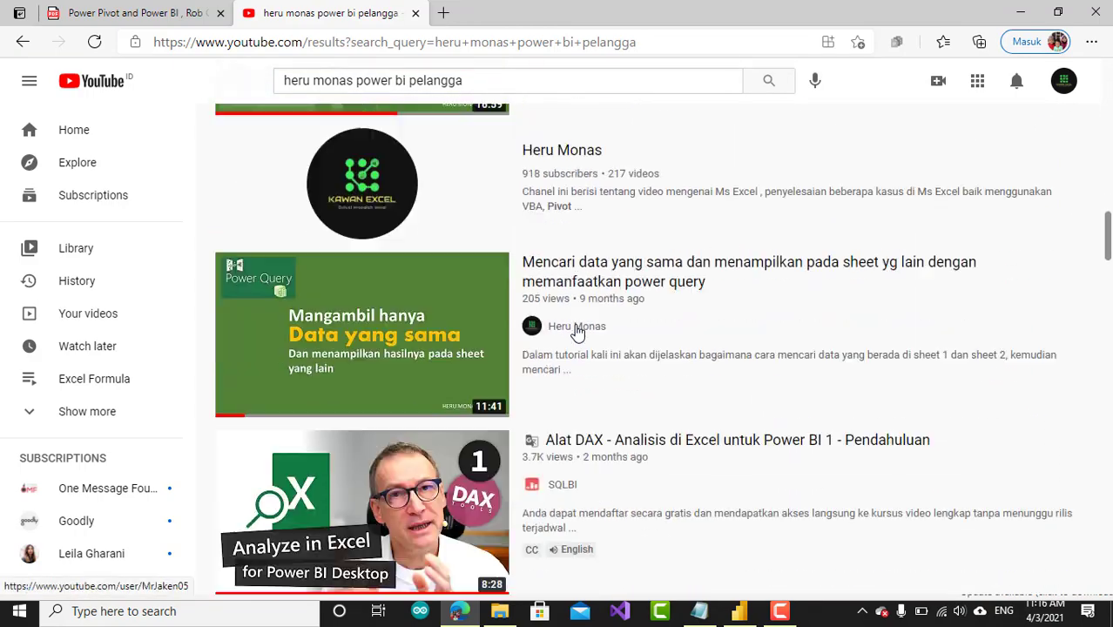
- Correct the YouTube search ending to "power bi pelanggan" and look through the results
{"action": "left_click", "coordinate": [498, 75]}
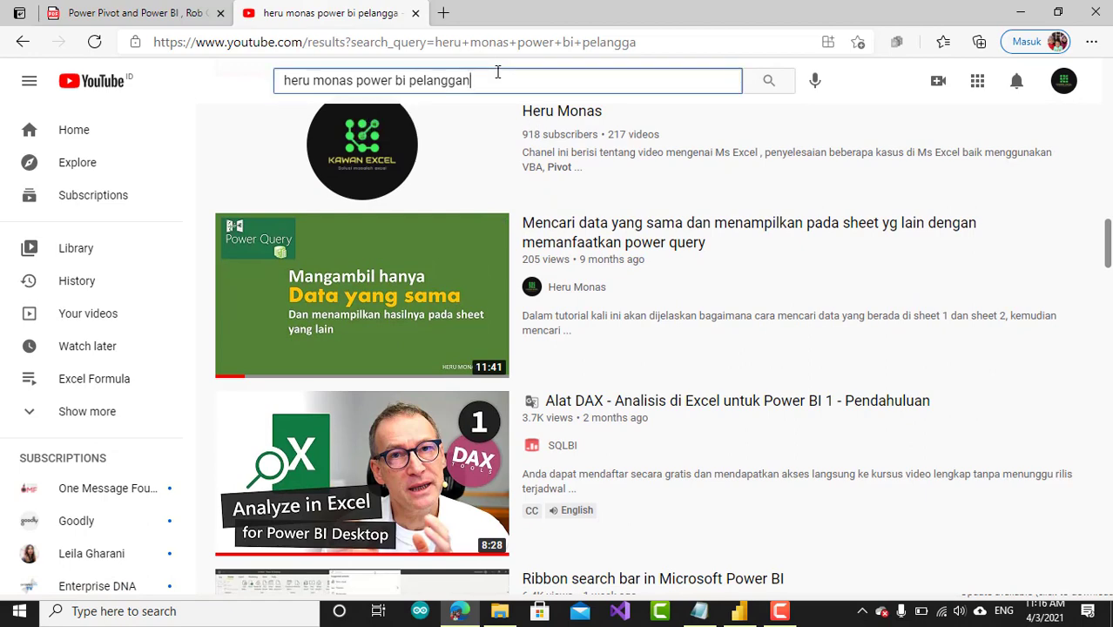
{"action": "key", "text": "Return"}
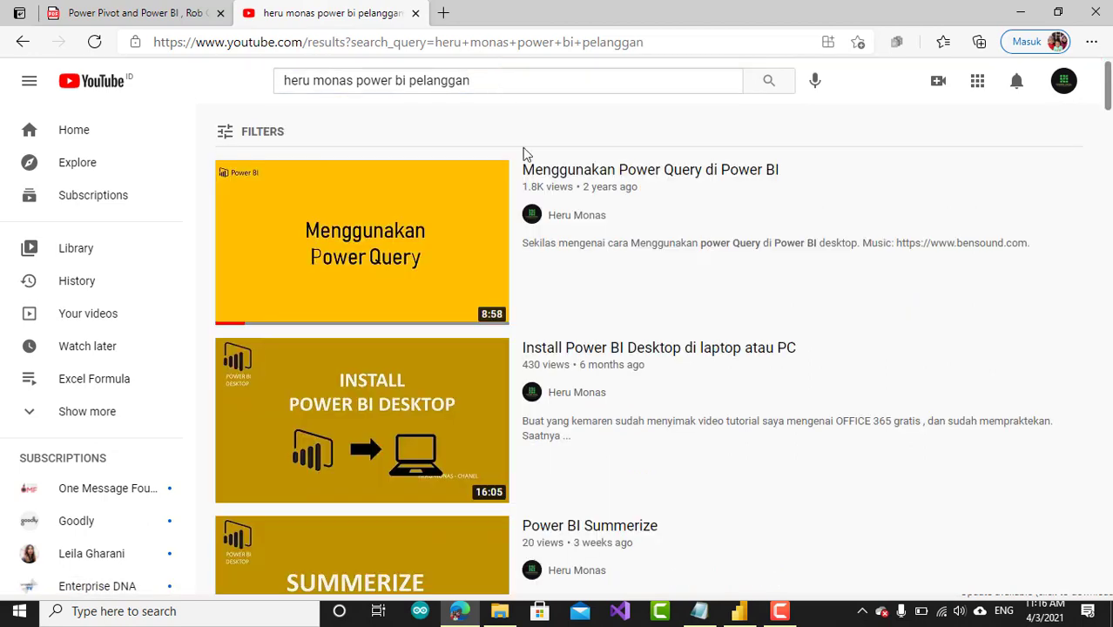
{"action": "scroll", "coordinate": [535, 225], "scroll_direction": "down", "scroll_amount": 2}
{"action": "scroll", "coordinate": [533, 224], "scroll_direction": "down", "scroll_amount": 3}
{"action": "scroll", "coordinate": [533, 200], "scroll_direction": "up", "scroll_amount": 5}
- Extend the YouTube search with "tiap negara" to find the channel's tutorial on customers per country
{"action": "left_click", "coordinate": [535, 77]}
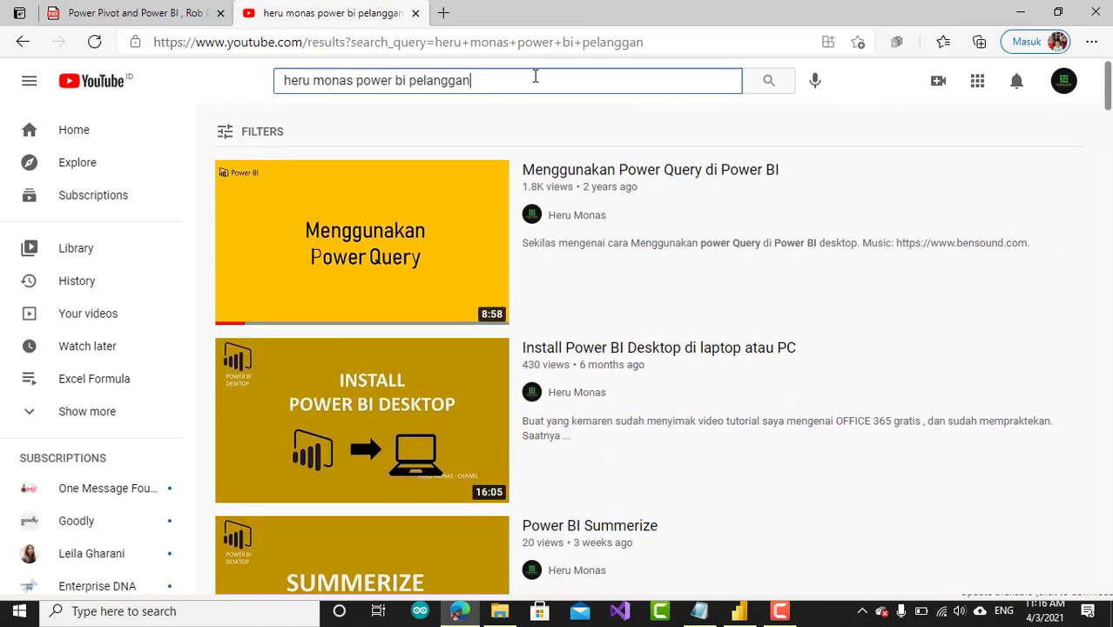
{"action": "type", "text": "tiap "}
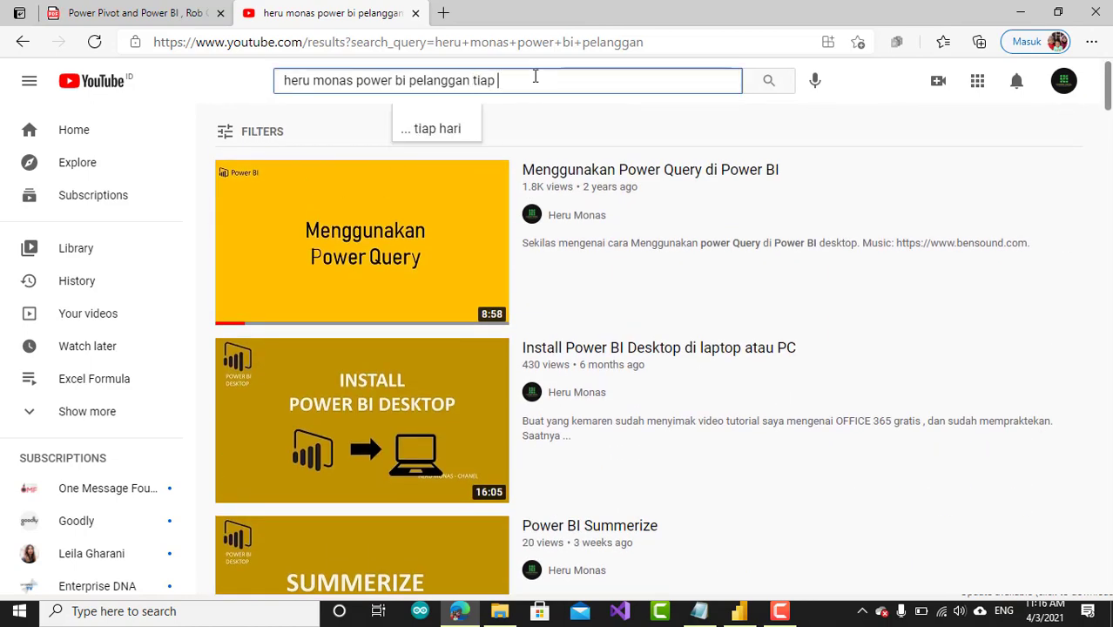
{"action": "type", "text": "negara"}
{"action": "key", "text": "Return"}
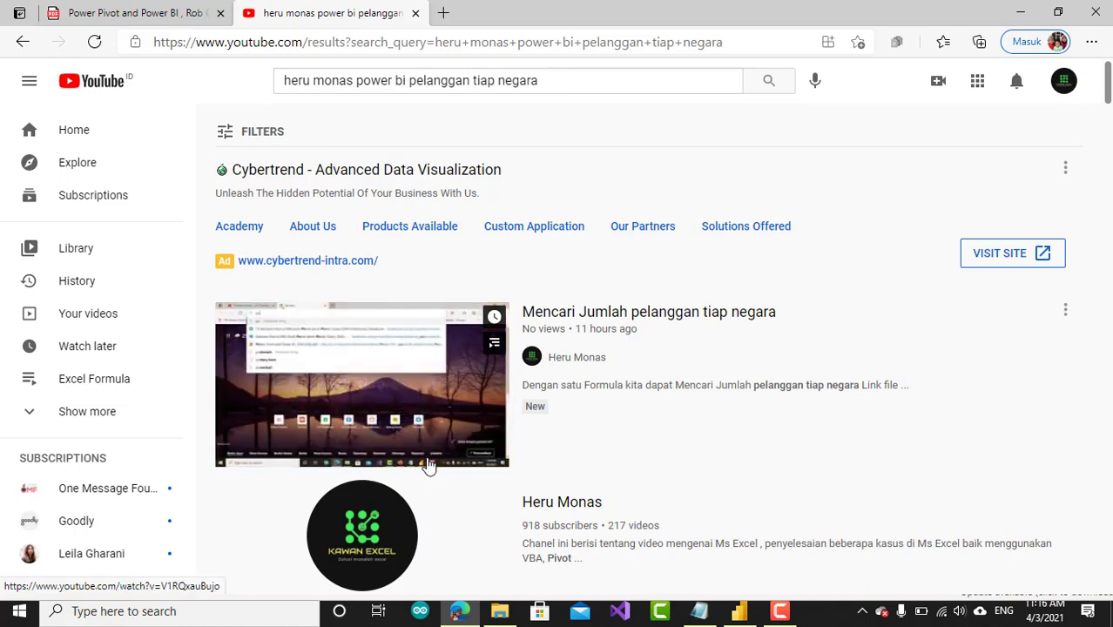
- Switch back to Power BI Desktop and move the country matrix up, closer to the Top Penjual table
{"action": "left_click", "coordinate": [739, 613]}
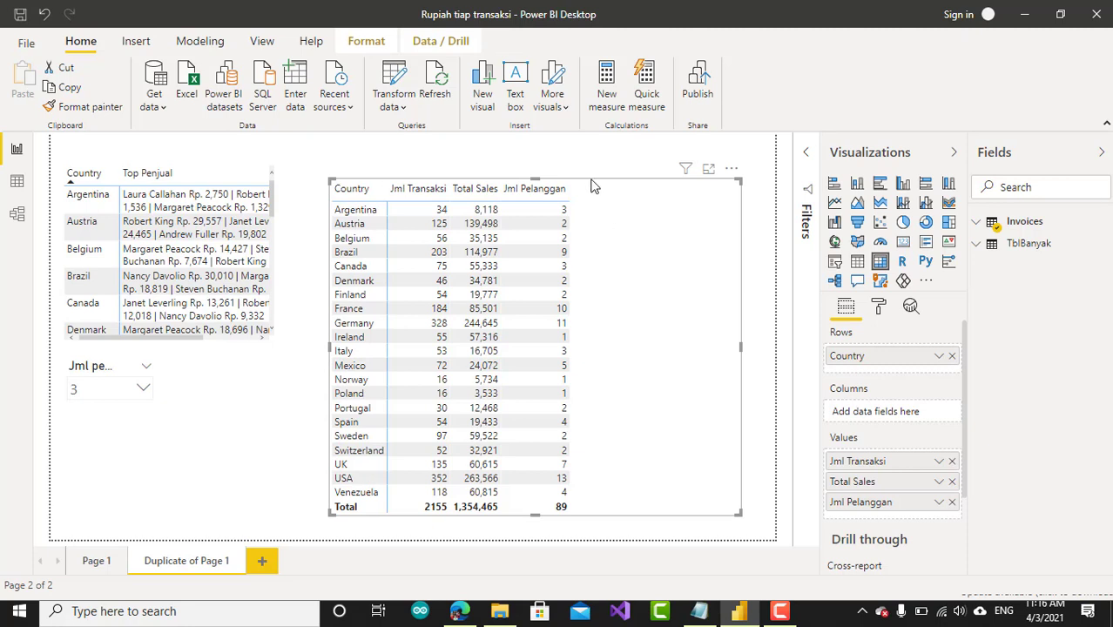
{"action": "left_click_drag", "start_coordinate": [593, 186], "coordinate": [556, 170]}
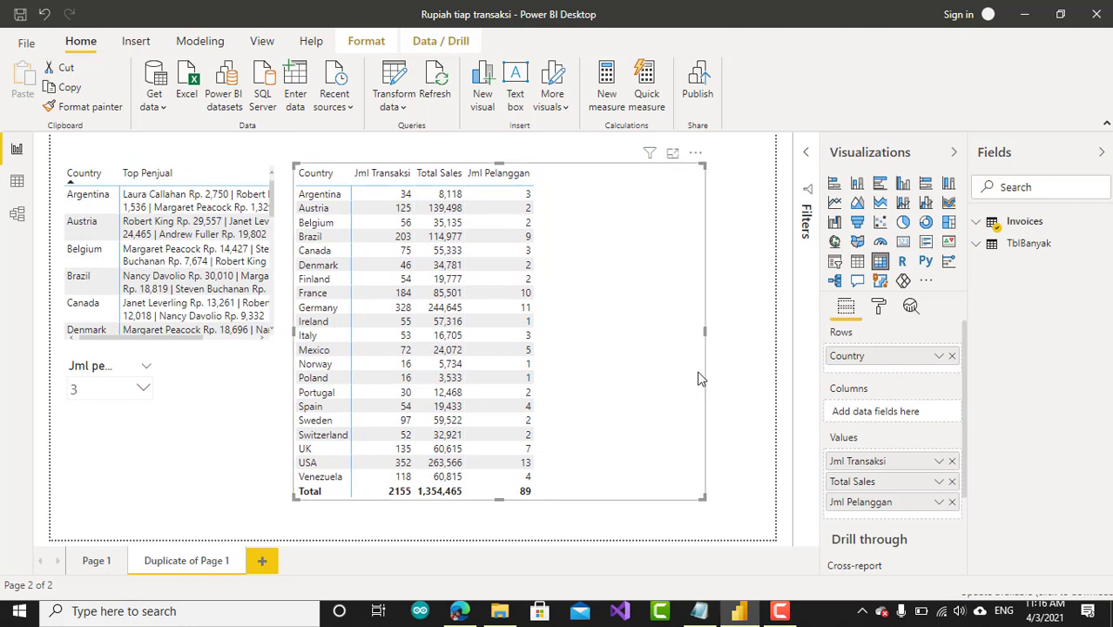
- Add a new measure to the Invoices table
{"action": "left_click", "coordinate": [979, 225]}
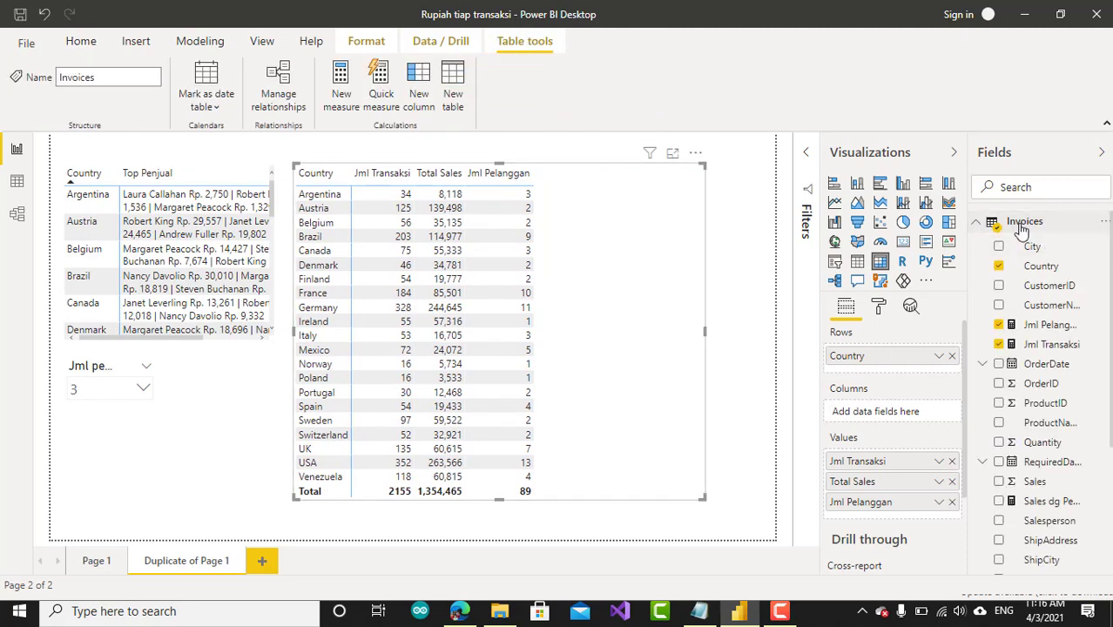
{"action": "right_click", "coordinate": [1022, 225]}
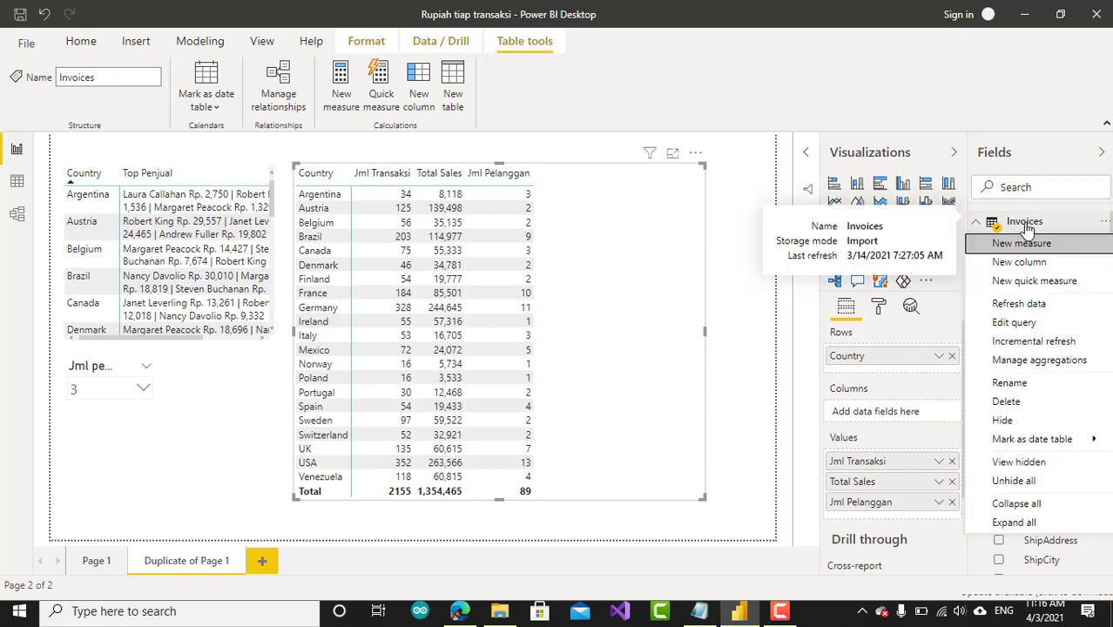
{"action": "key", "text": "Escape"}
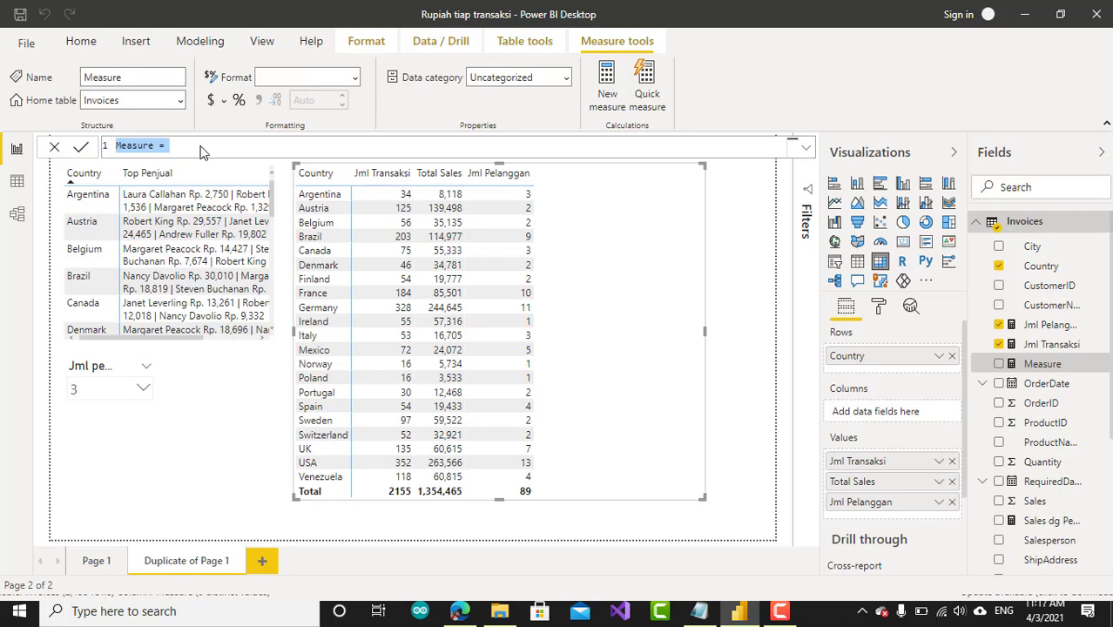
- Replace the default measure name with "Nilai per transaksi" and begin its definition with an equals sign
{"action": "left_click_drag", "start_coordinate": [183, 146], "coordinate": [107, 149]}
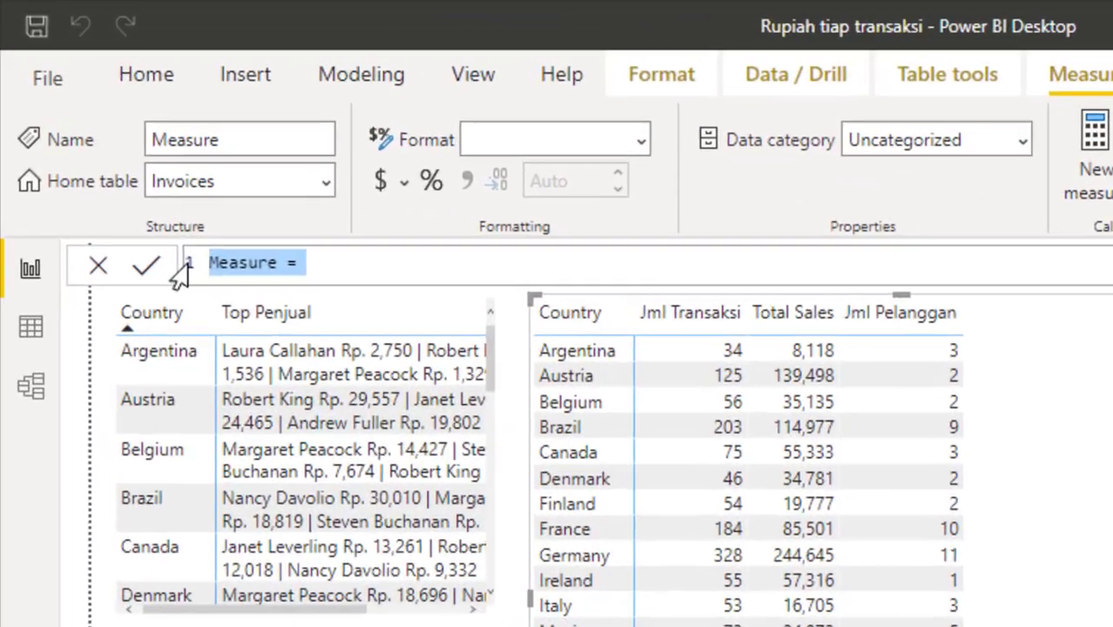
{"action": "type", "text": "Ni"}
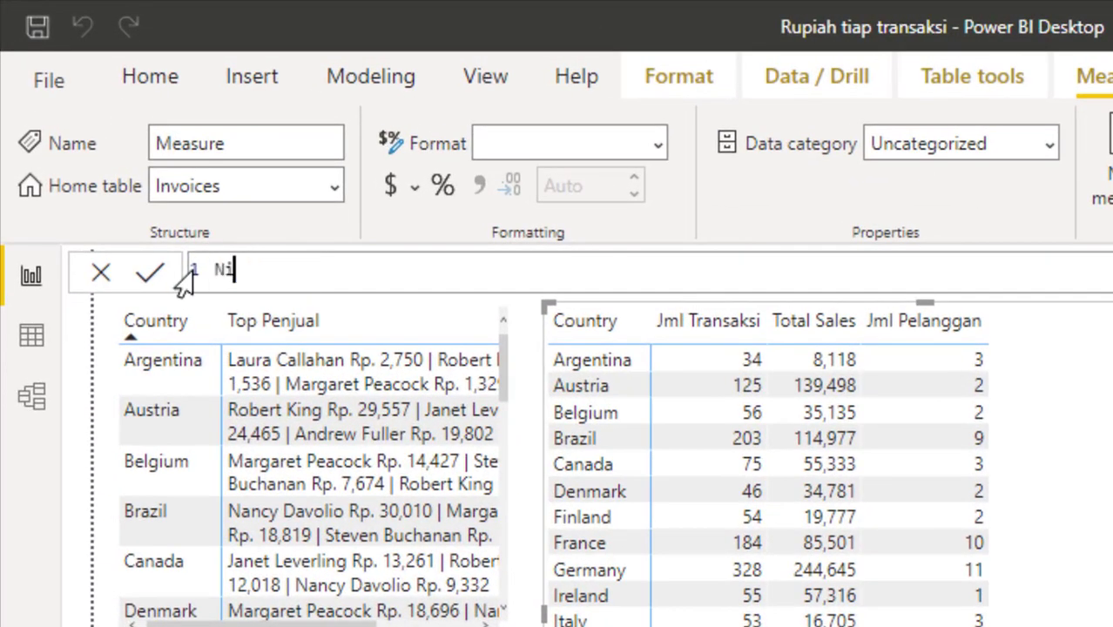
{"action": "type", "text": "lai Trans"}
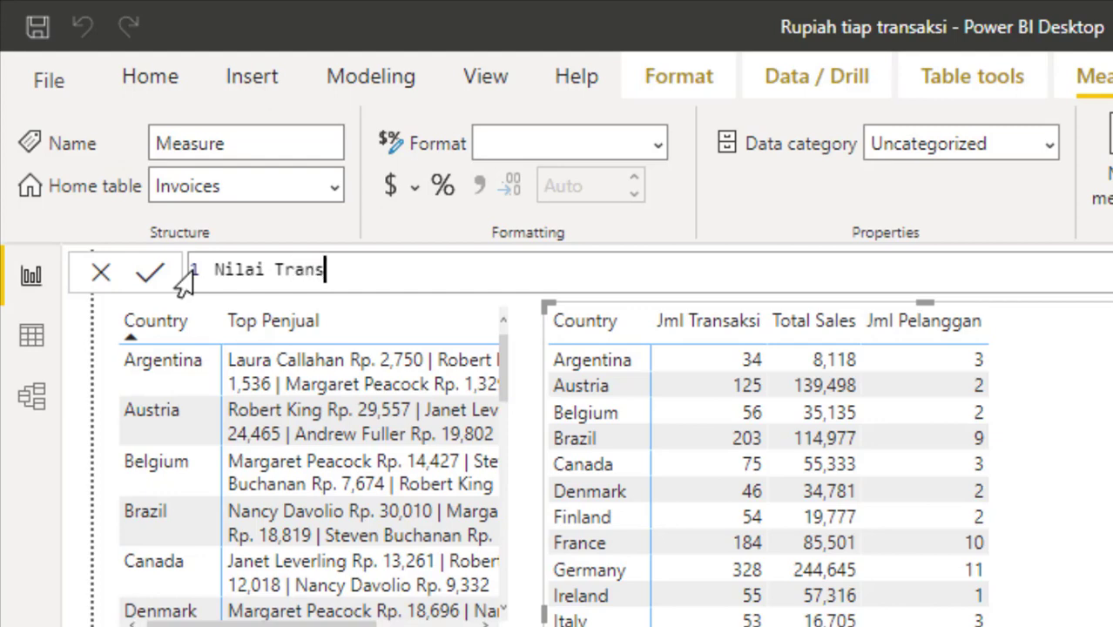
{"action": "type", "text": " per"}
{"action": "key", "text": "BackSpace"}
{"action": "key", "text": "BackSpace"}
{"action": "key", "text": "BackSpace"}
{"action": "key", "text": "BackSpace"}
{"action": "key", "text": "BackSpace"}
{"action": "key", "text": "BackSpace"}
{"action": "key", "text": "BackSpace"}
{"action": "key", "text": "BackSpace"}
{"action": "key", "text": "BackSpace"}
{"action": "key", "text": "BackSpace"}
{"action": "key", "text": "BackSpace"}
{"action": "type", "text": "perra"}
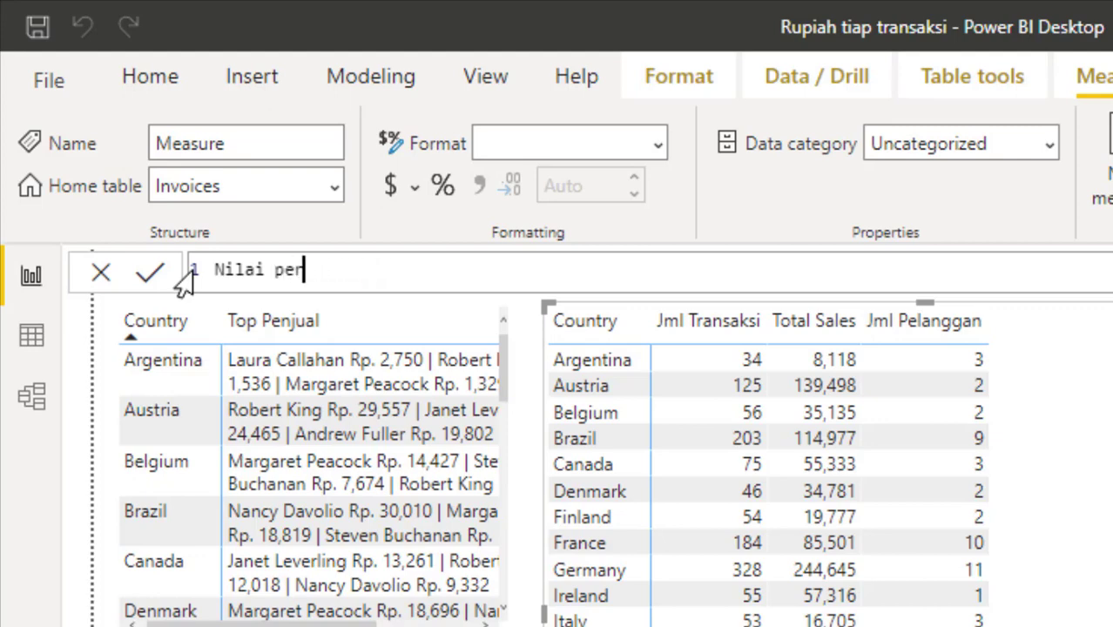
{"action": "key", "text": "BackSpace"}
{"action": "key", "text": "BackSpace"}
{"action": "type", "text": "transaksi"}
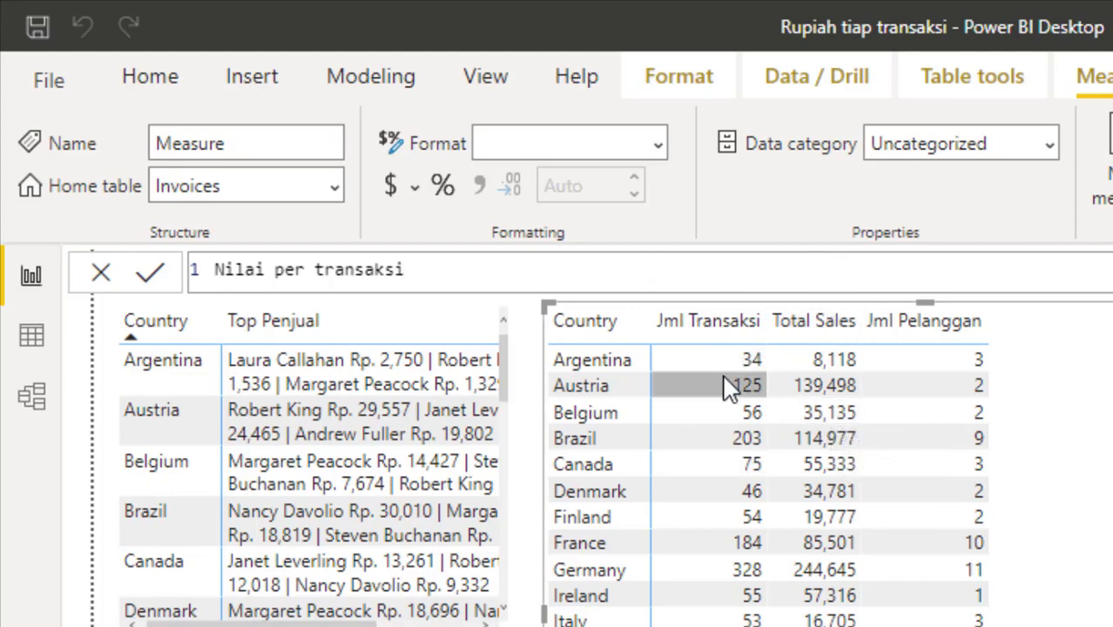
{"action": "type", "text": "= "}
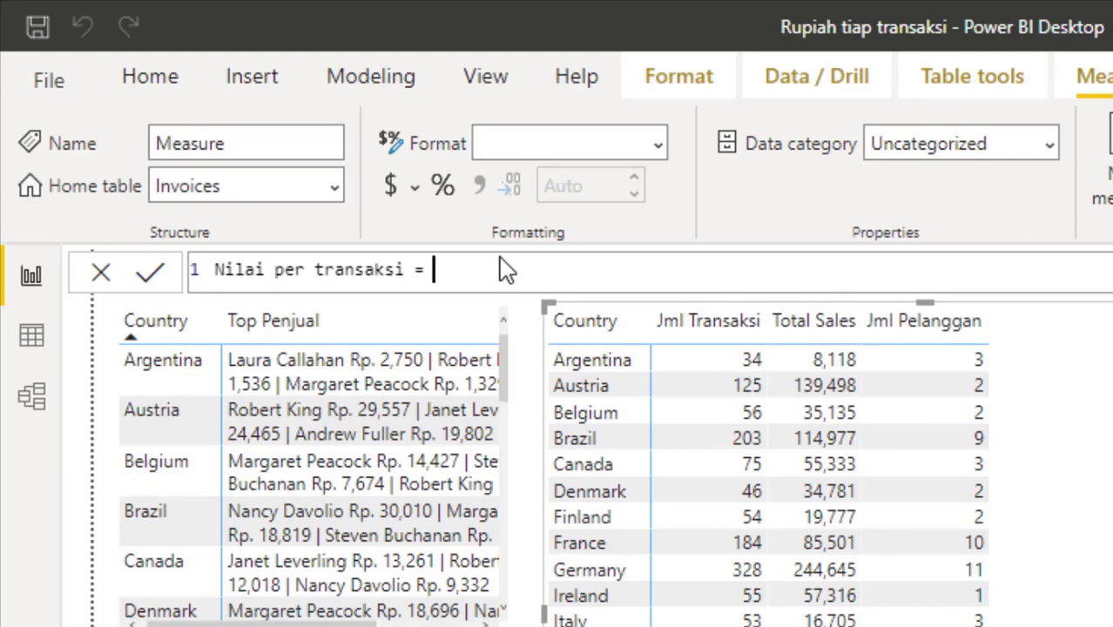
- Enter a DIVIDE function with [Total Sales] as the numerator and [Jml Transaksi] as the denominator
{"action": "type", "text": "div"}
{"action": "key", "text": "Tab"}
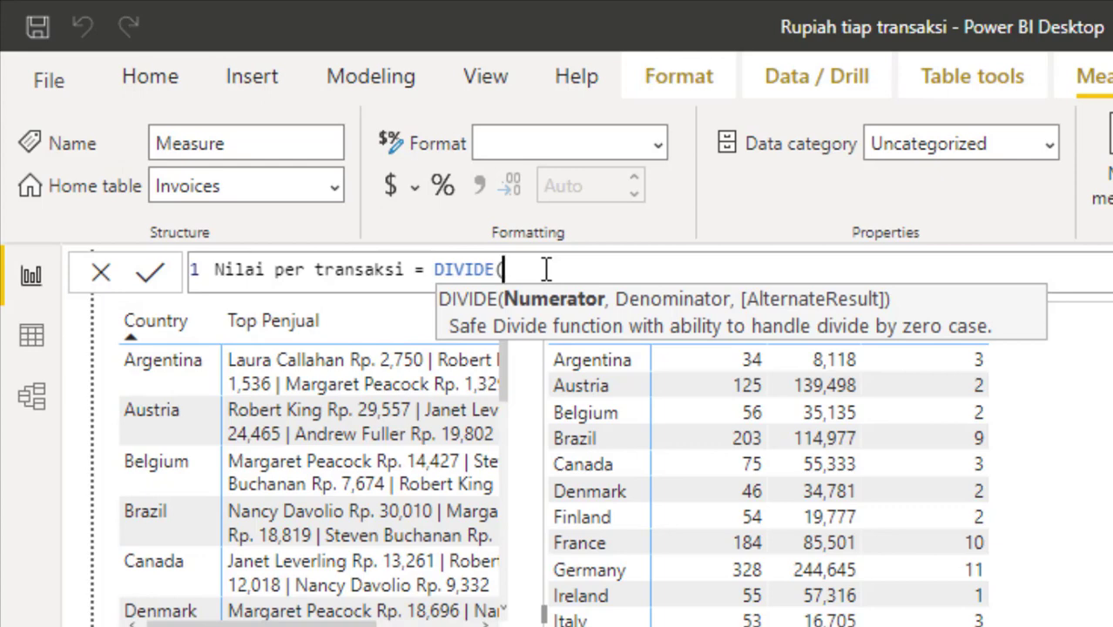
{"action": "type", "text": "["}
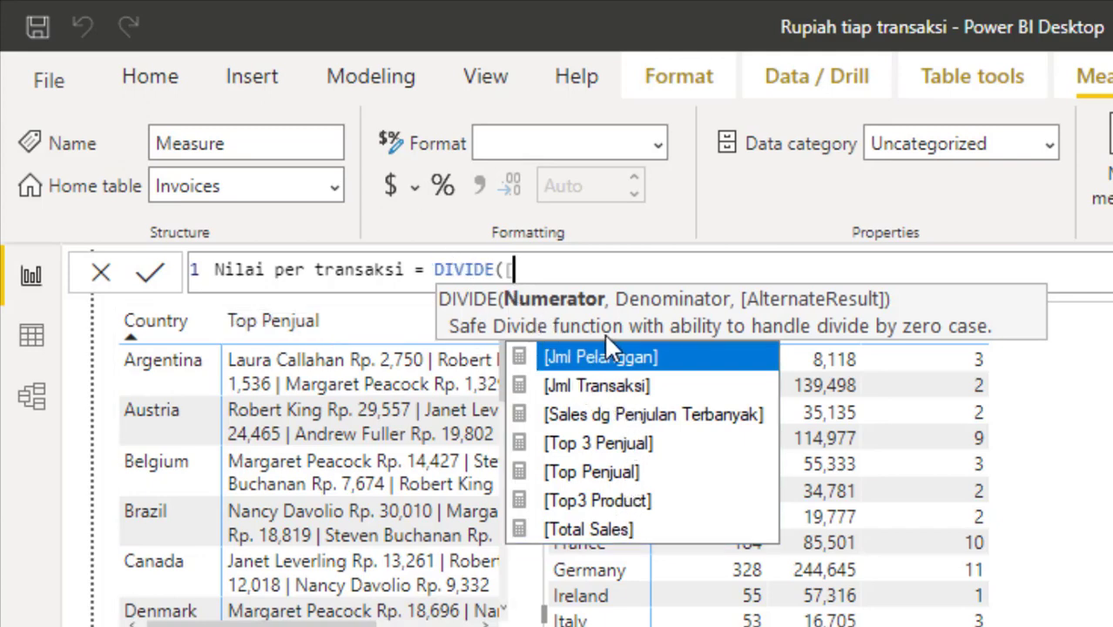
{"action": "left_click", "coordinate": [626, 514]}
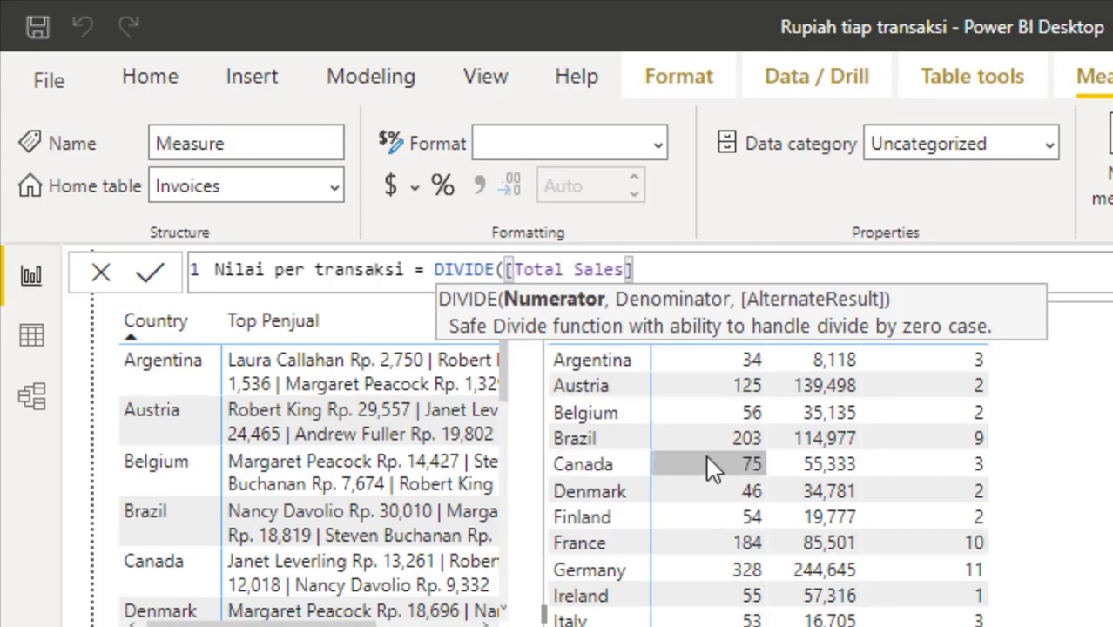
{"action": "type", "text": ","}
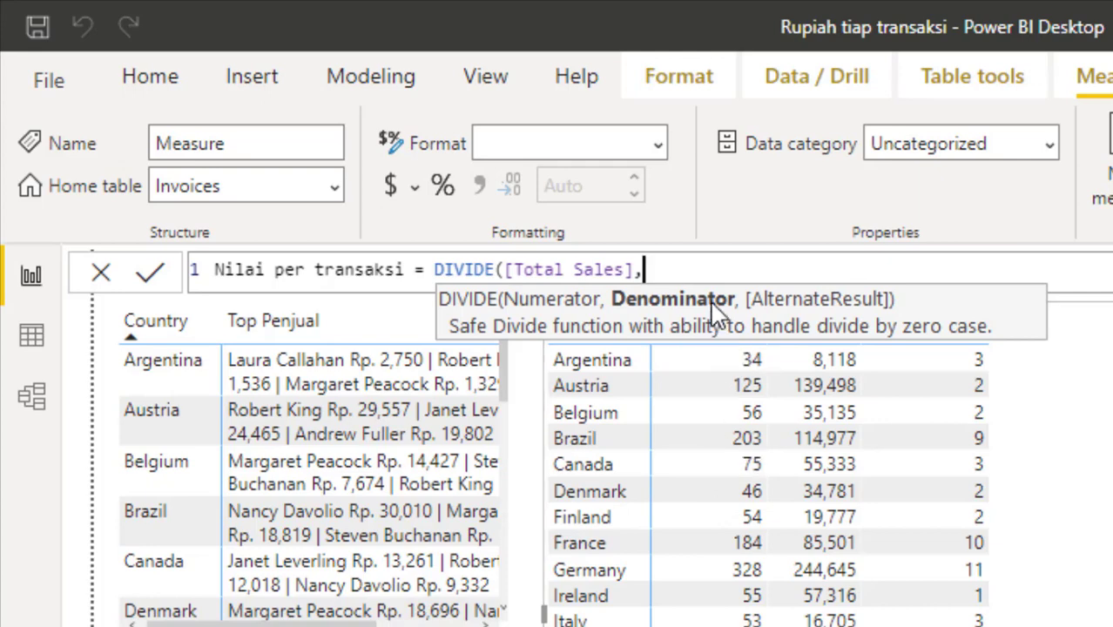
{"action": "type", "text": "["}
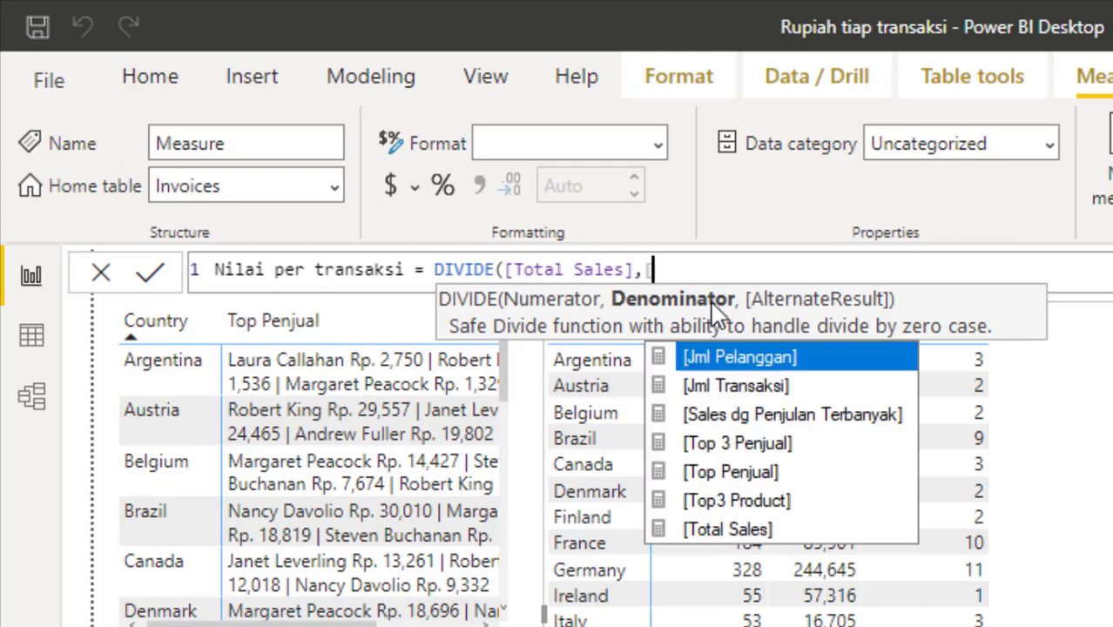
{"action": "left_click", "coordinate": [771, 397]}
{"action": "left_click", "coordinate": [775, 396]}
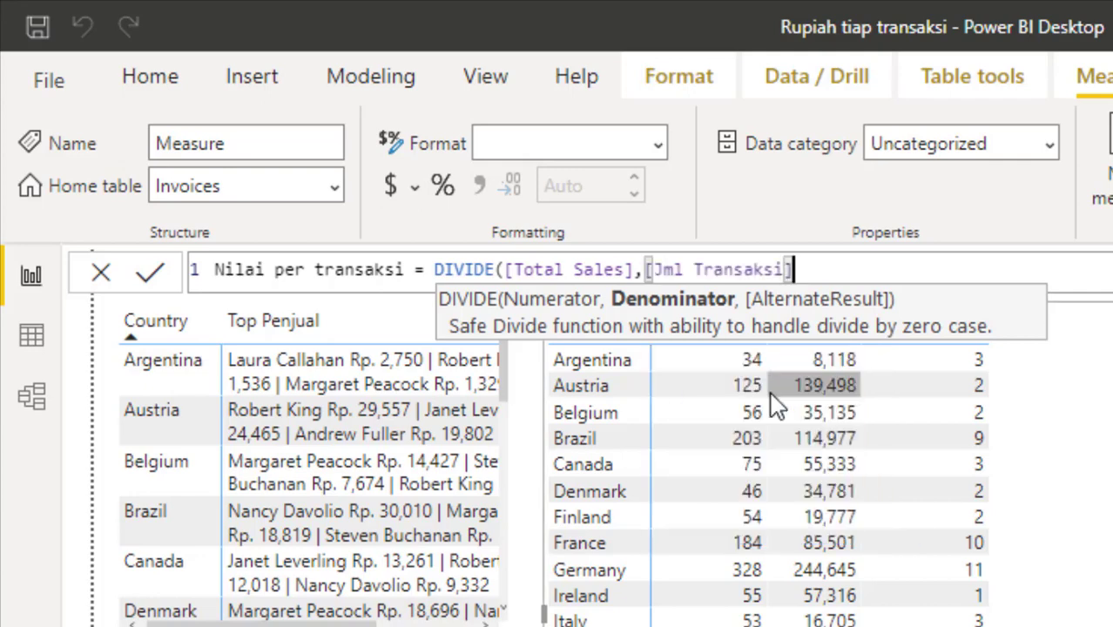
- Complete the DIVIDE formula with an alternate result of 0 and add the Nilai per transaksi measure to the country matrix
{"action": "type", "text": ","}
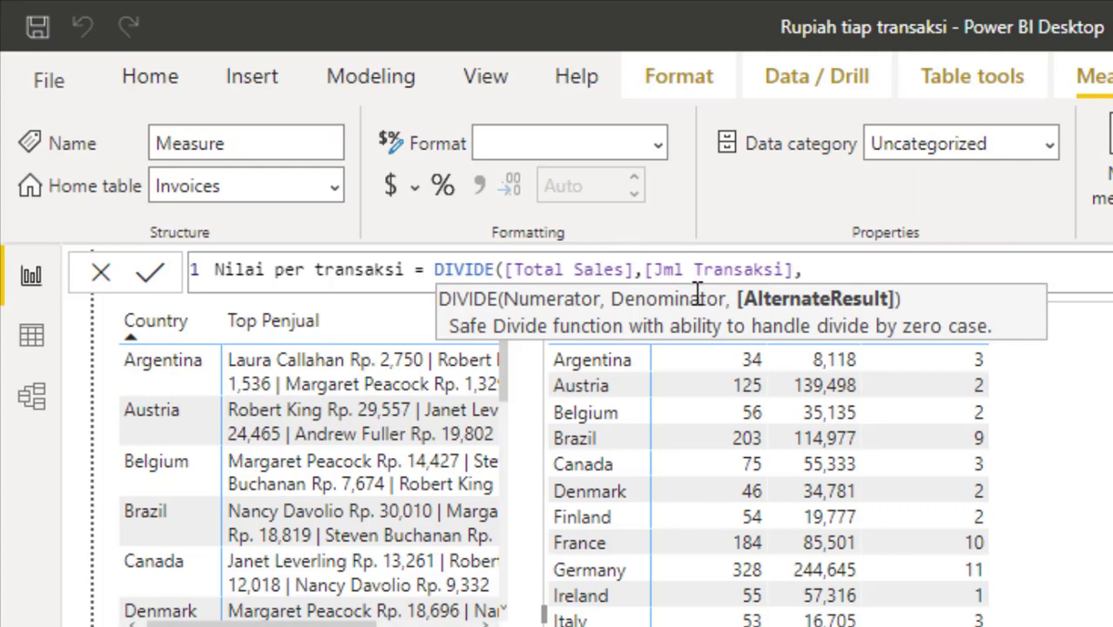
{"action": "type", "text": "0)"}
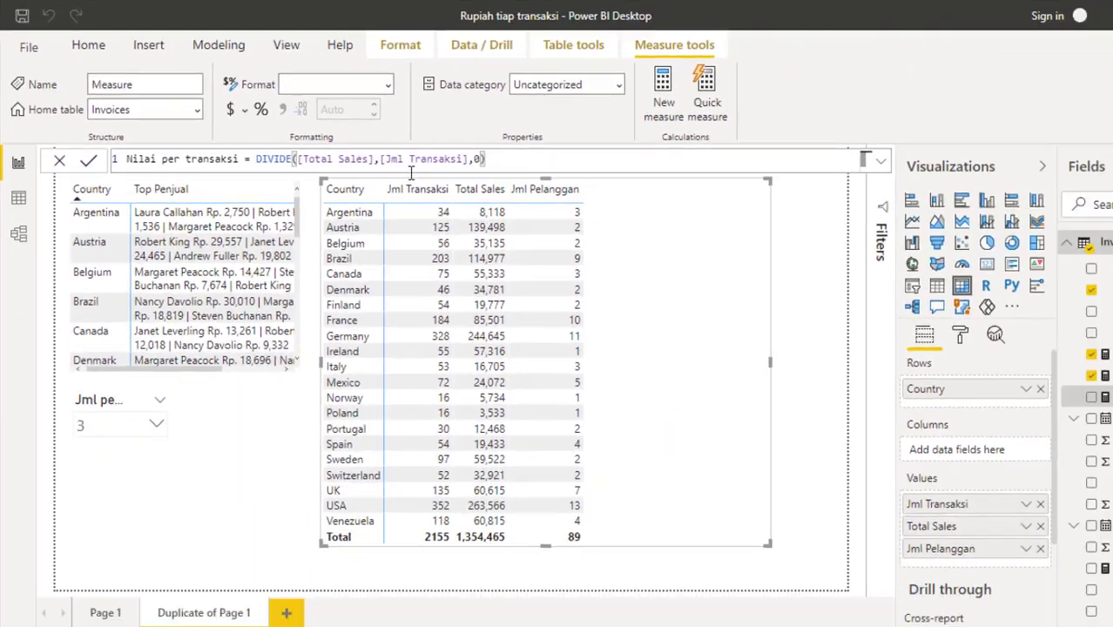
{"action": "key", "text": "Return"}
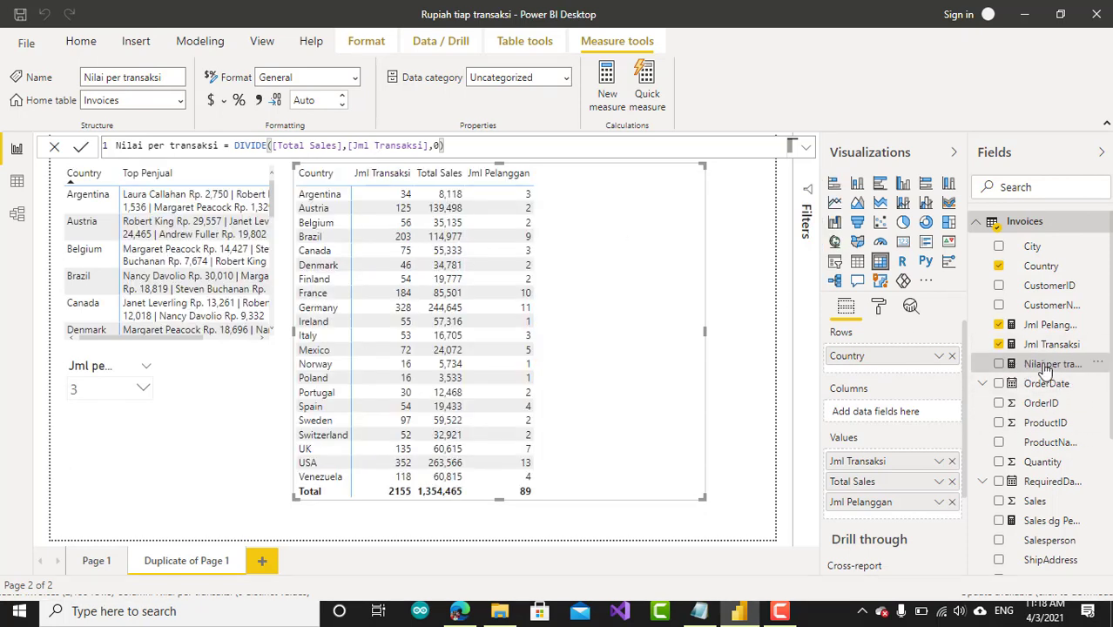
{"action": "left_click_drag", "start_coordinate": [1045, 370], "coordinate": [606, 313]}
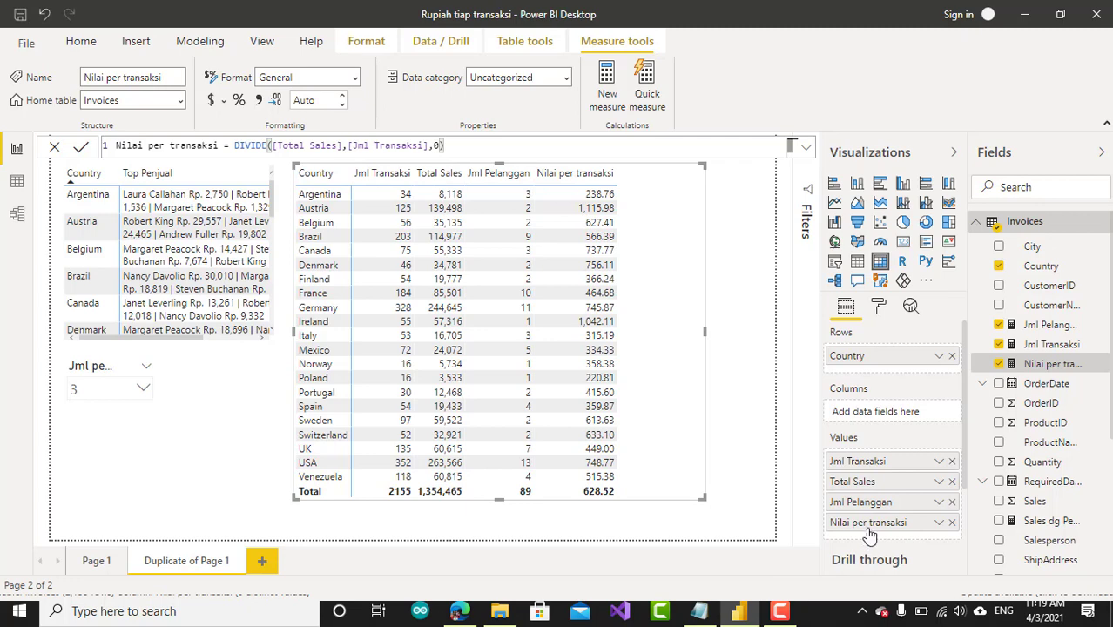
- Move Nilai per transaksi directly after Jml Transaksi in the matrix values and widen the country matrix
{"action": "left_click_drag", "start_coordinate": [871, 533], "coordinate": [874, 476]}
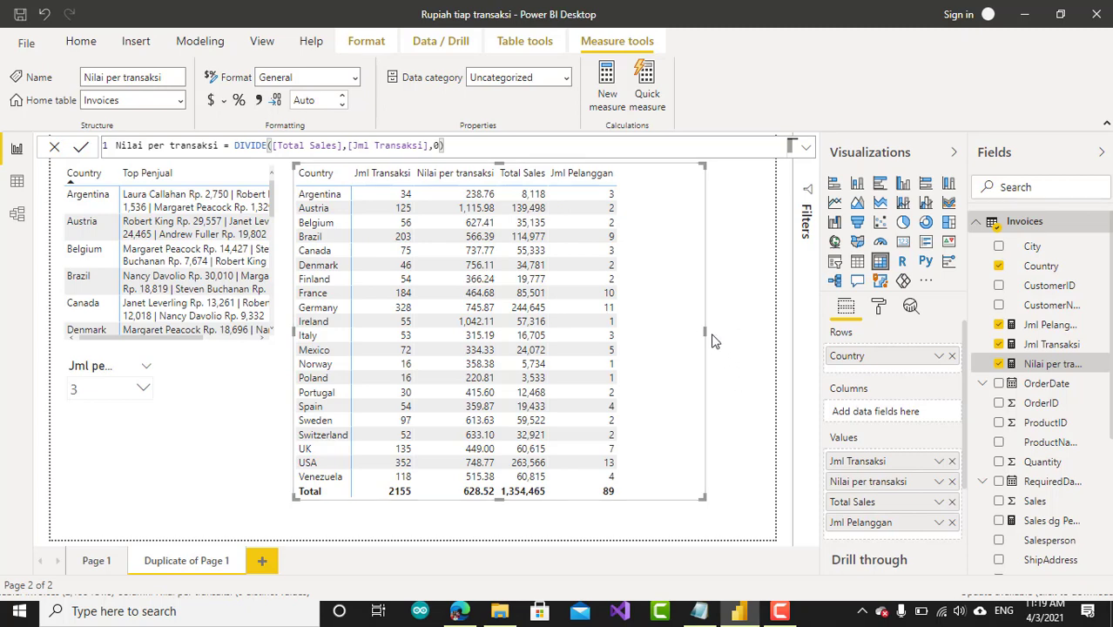
{"action": "left_click_drag", "start_coordinate": [706, 333], "coordinate": [753, 339]}
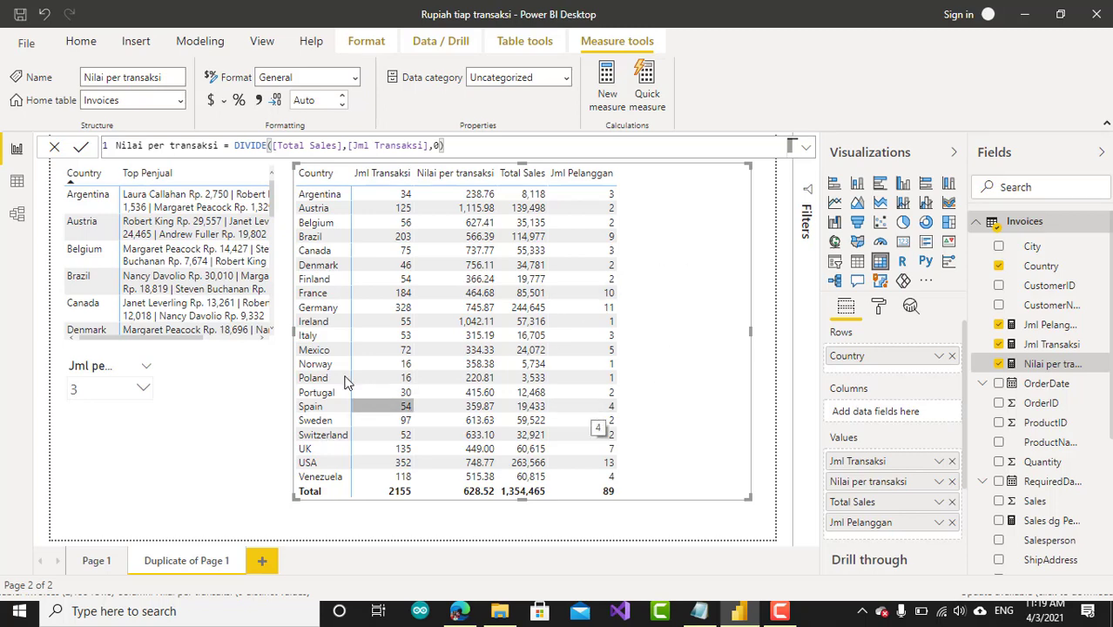
- Examine the Invoices table's rows, especially the customer and order date columns, and return to the report page
{"action": "left_click", "coordinate": [17, 180]}
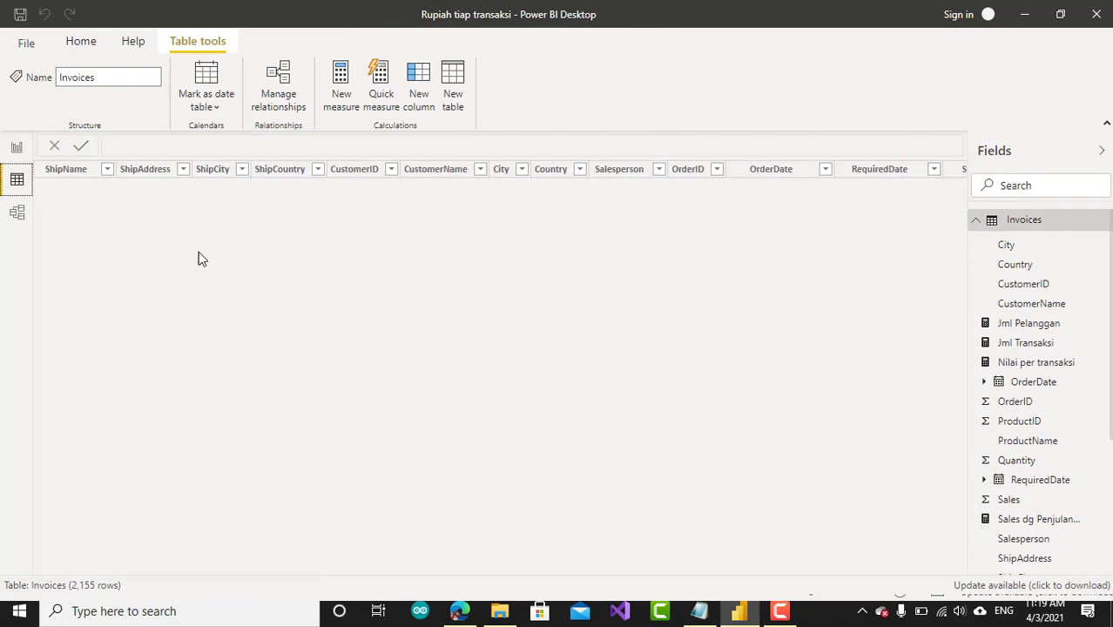
{"action": "left_click", "coordinate": [418, 176]}
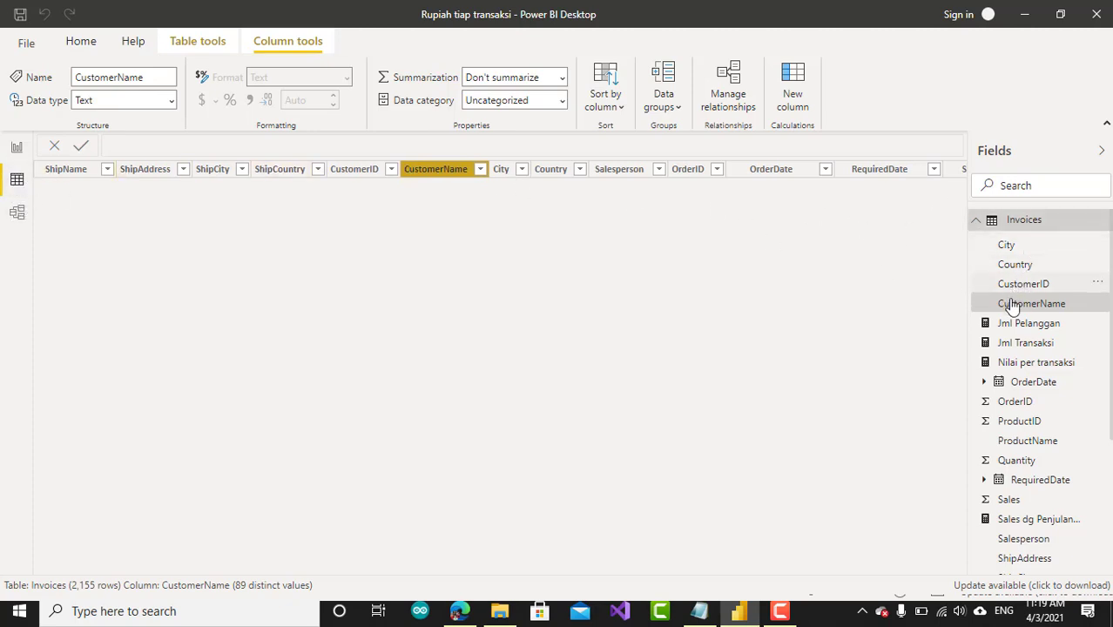
{"action": "double_click", "coordinate": [1024, 221]}
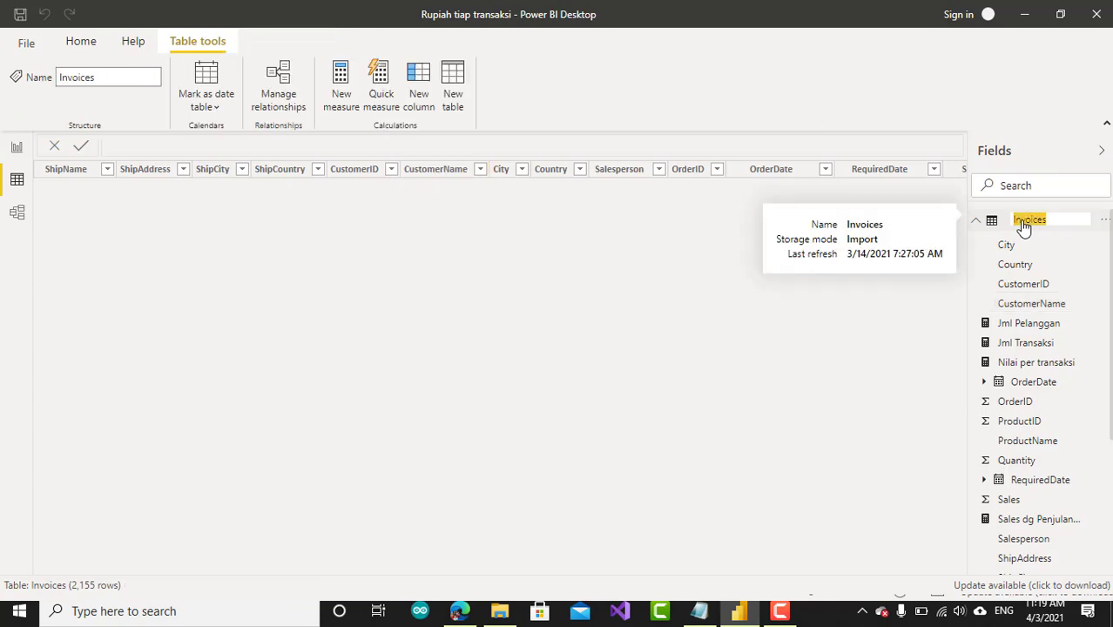
{"action": "left_click", "coordinate": [1023, 225]}
{"action": "left_click", "coordinate": [1023, 233]}
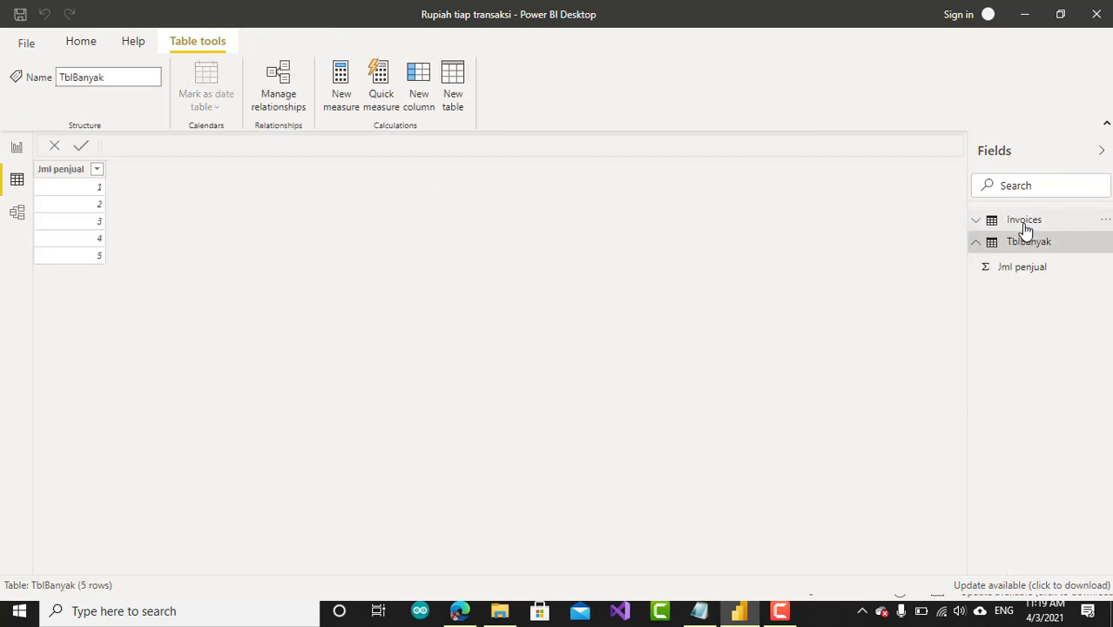
{"action": "left_click", "coordinate": [1026, 229]}
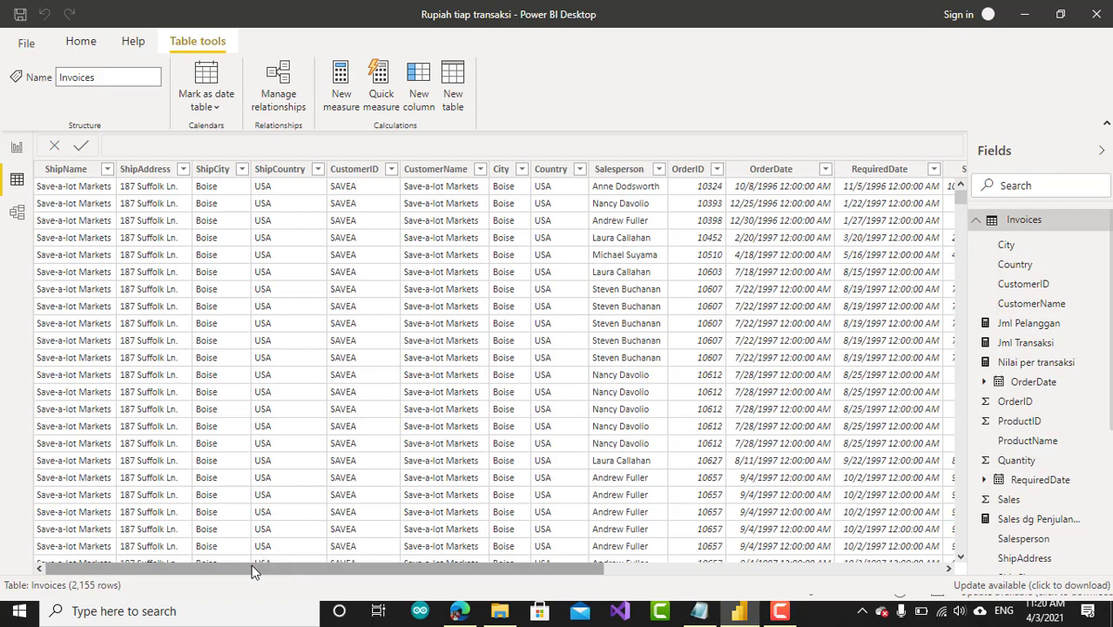
{"action": "left_click_drag", "start_coordinate": [252, 568], "coordinate": [440, 575]}
{"action": "mouse_move", "coordinate": [454, 167]}
{"action": "left_mouse_down"}
{"action": "mouse_move", "coordinate": [553, 533]}
{"action": "mouse_move", "coordinate": [455, 170]}
{"action": "left_mouse_up"}
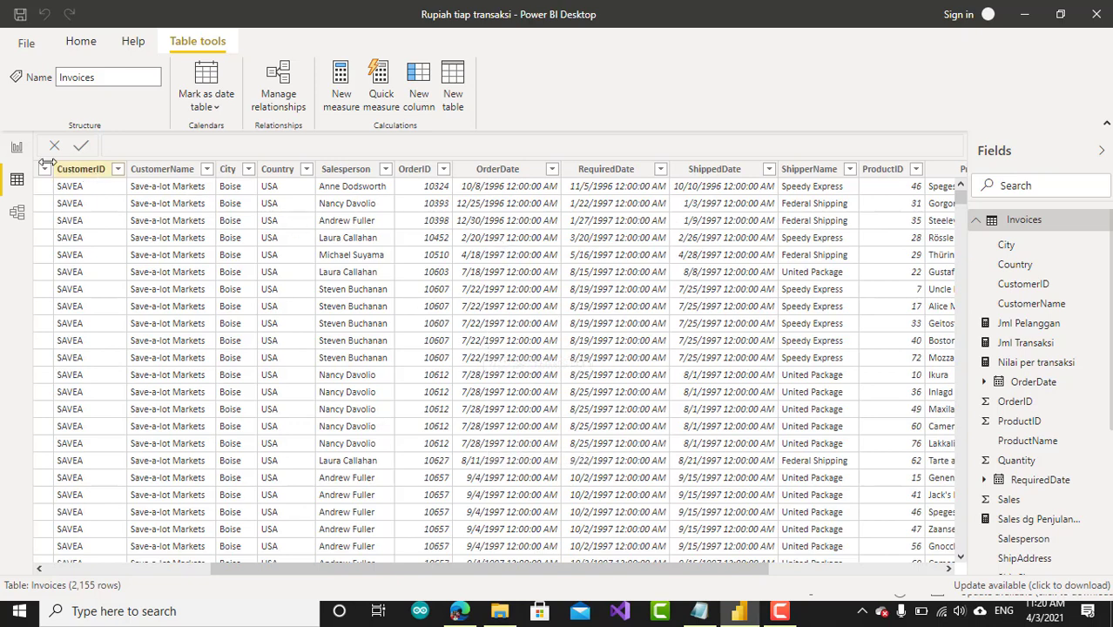
{"action": "left_click", "coordinate": [18, 148]}
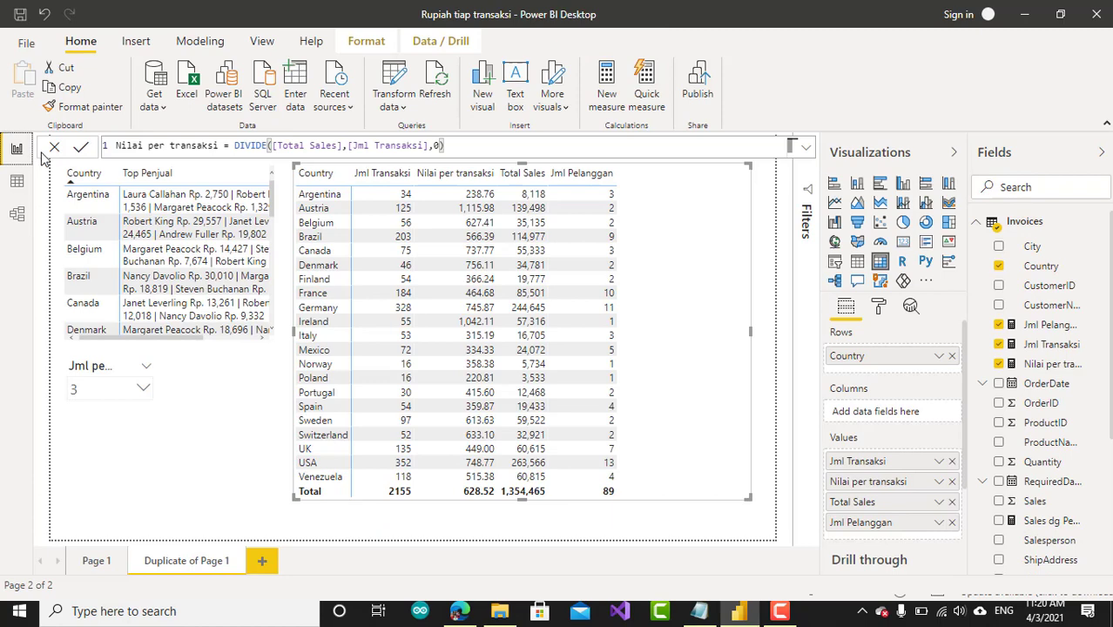
- Add a new measure to the Invoices table, name it "Jml Hari" and begin its definition
{"action": "right_click", "coordinate": [1025, 229]}
{"action": "key", "text": "Escape"}
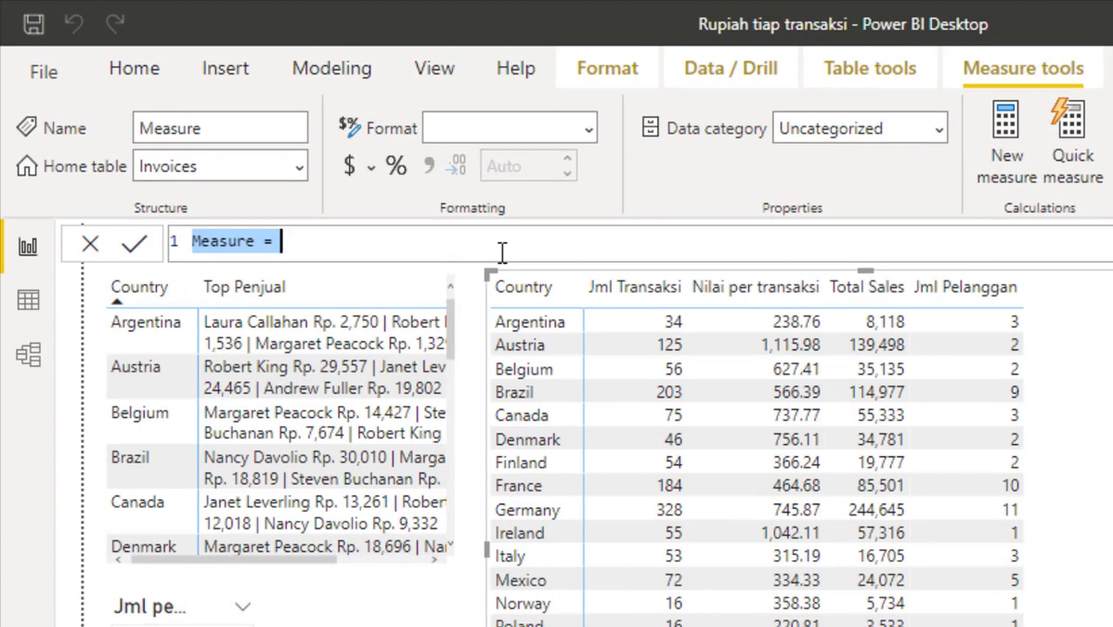
{"action": "type", "text": "jml"}
{"action": "key", "text": "BackSpace"}
{"action": "key", "text": "BackSpace"}
{"action": "key", "text": "BackSpace"}
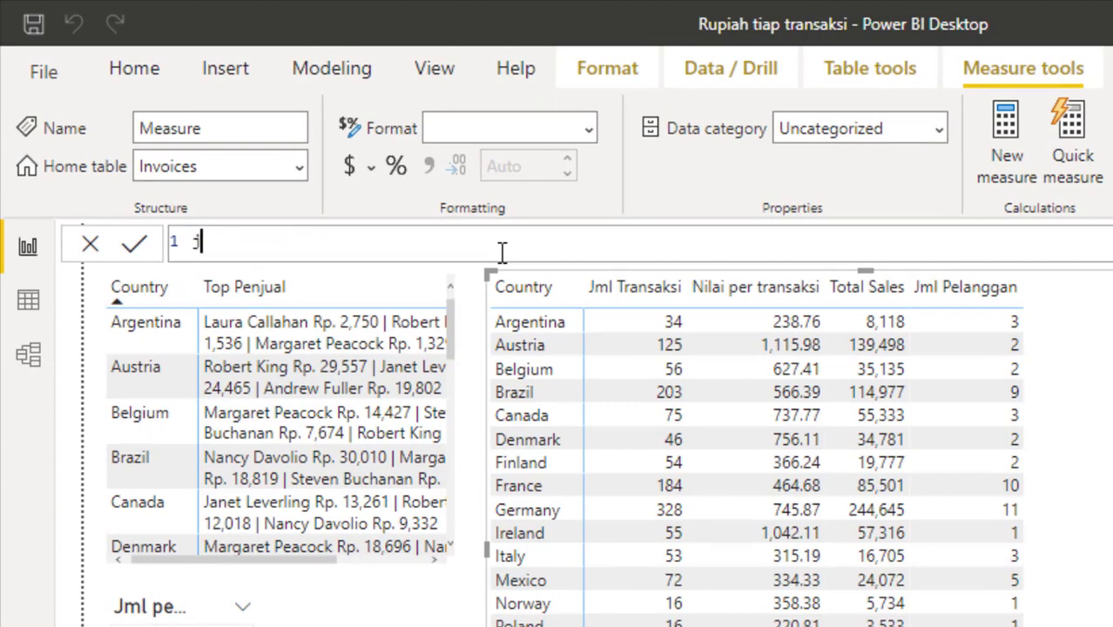
{"action": "type", "text": "Jml Hari = dic"}
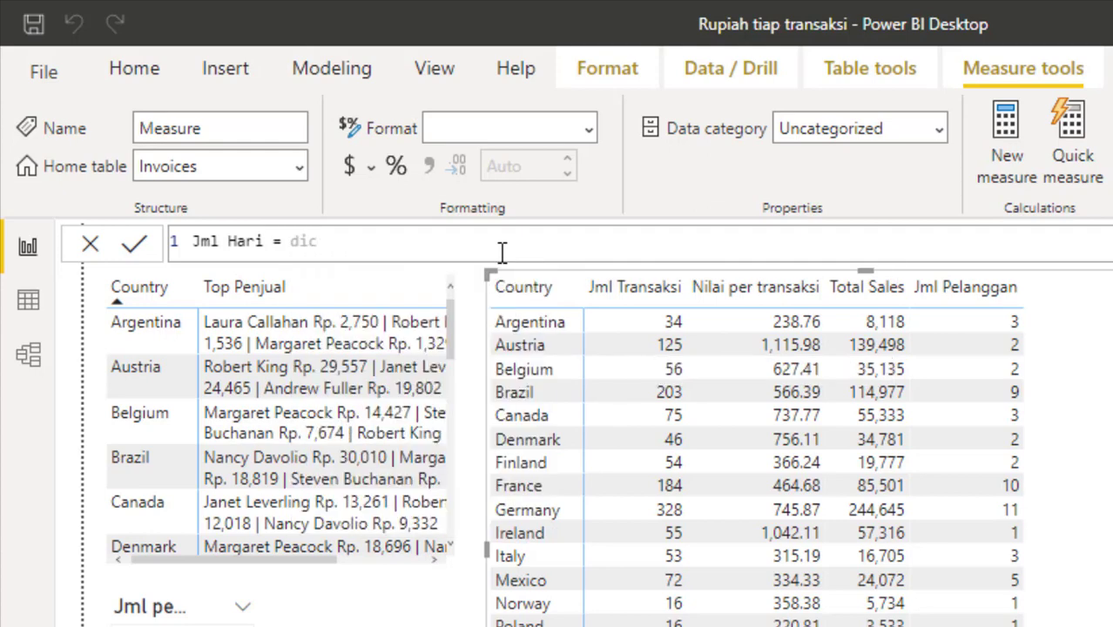
- Start the Jml Hari formula with the DISTINCTCOUNT function
{"action": "key", "text": "BackSpace"}
{"action": "type", "text": "s"}
{"action": "key", "text": "Down"}
{"action": "key", "text": "Down"}
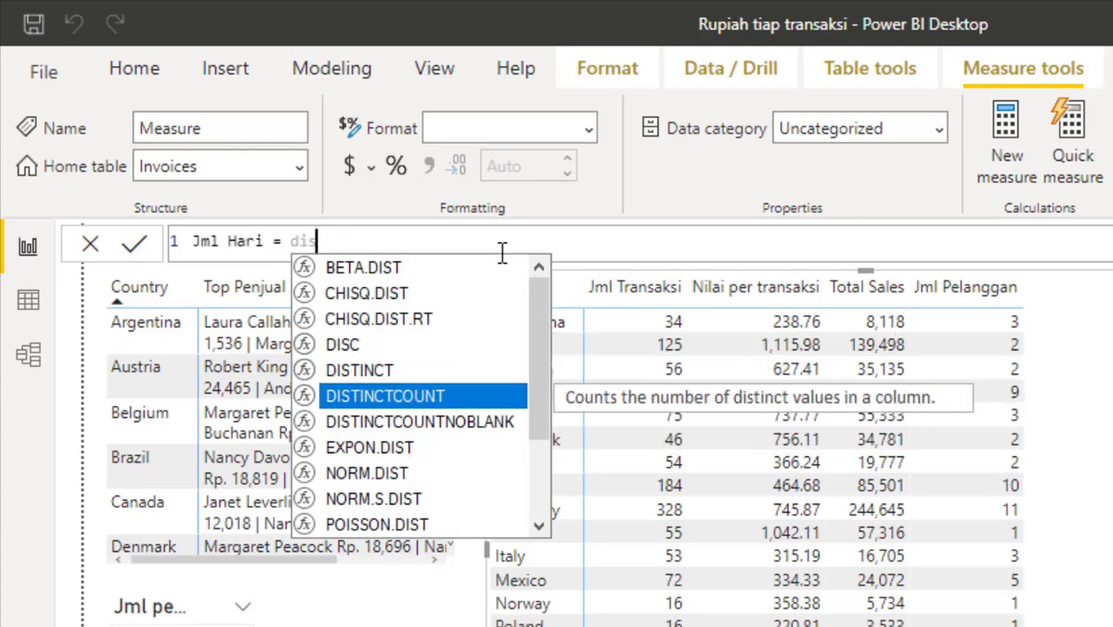
{"action": "key", "text": "Down"}
{"action": "key", "text": "Down"}
{"action": "key", "text": "Up"}
{"action": "key", "text": "Up"}
{"action": "key", "text": "Tab"}
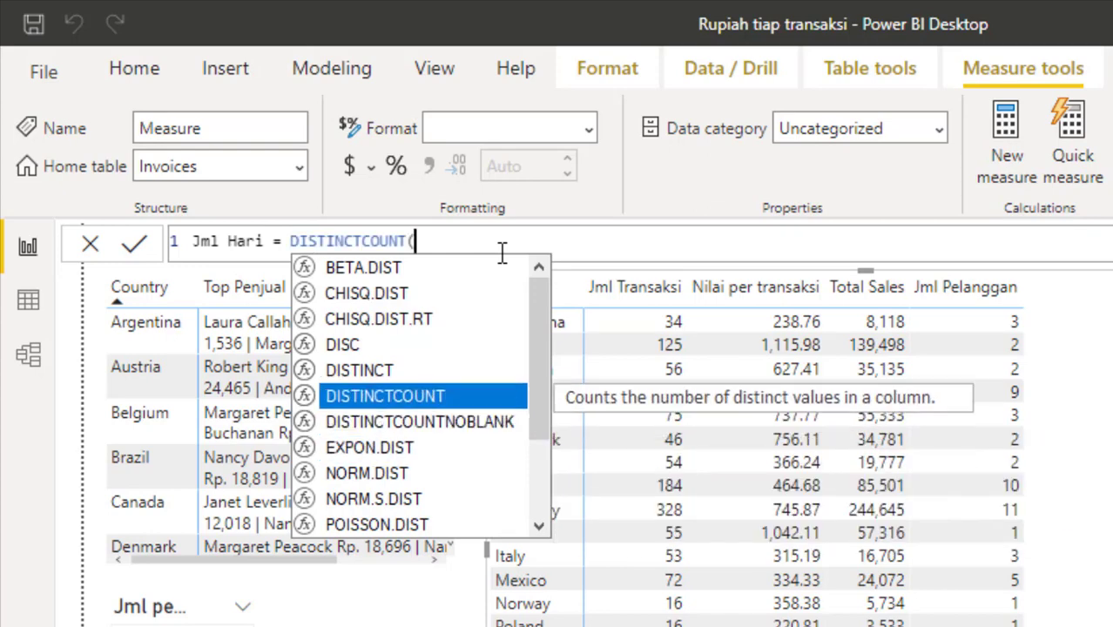
{"action": "type", "text": "("}
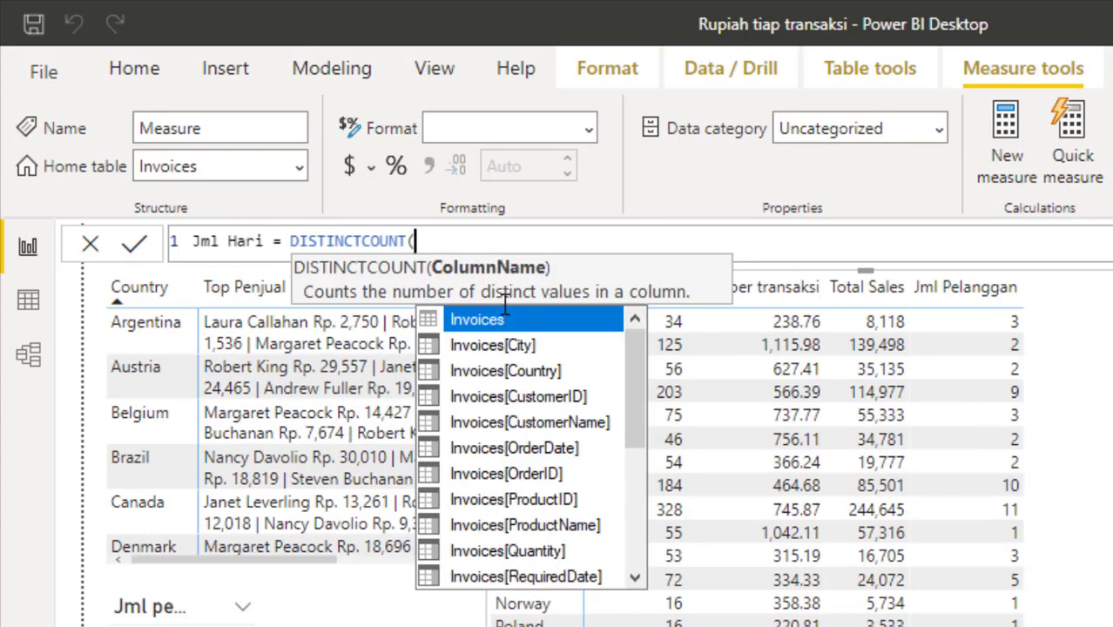
- Complete the DISTINCTCOUNT formula with Invoices[OrderDate] and add the Jml Hari measure to the country matrix
{"action": "double_click", "coordinate": [589, 448]}
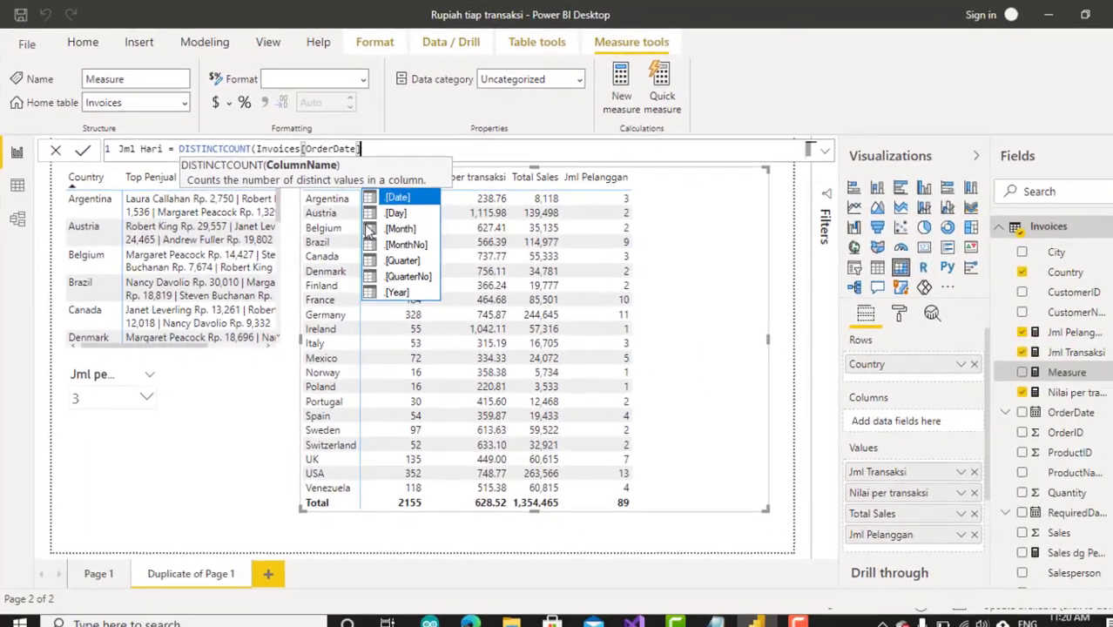
{"action": "type", "text": ")"}
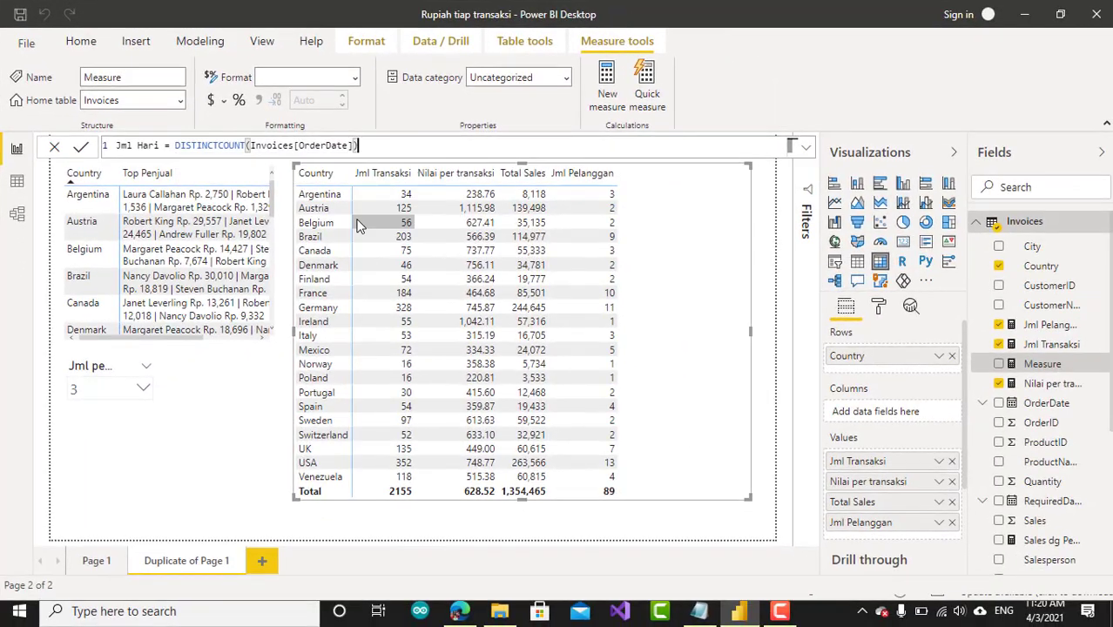
{"action": "key", "text": "Return"}
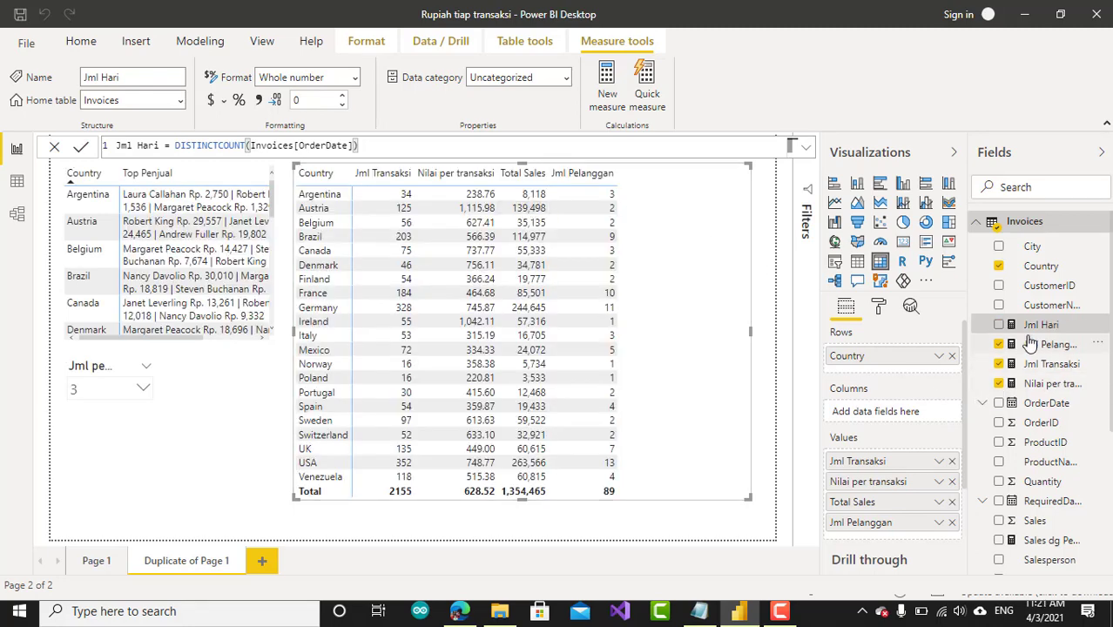
{"action": "left_click_drag", "start_coordinate": [1037, 328], "coordinate": [672, 310]}
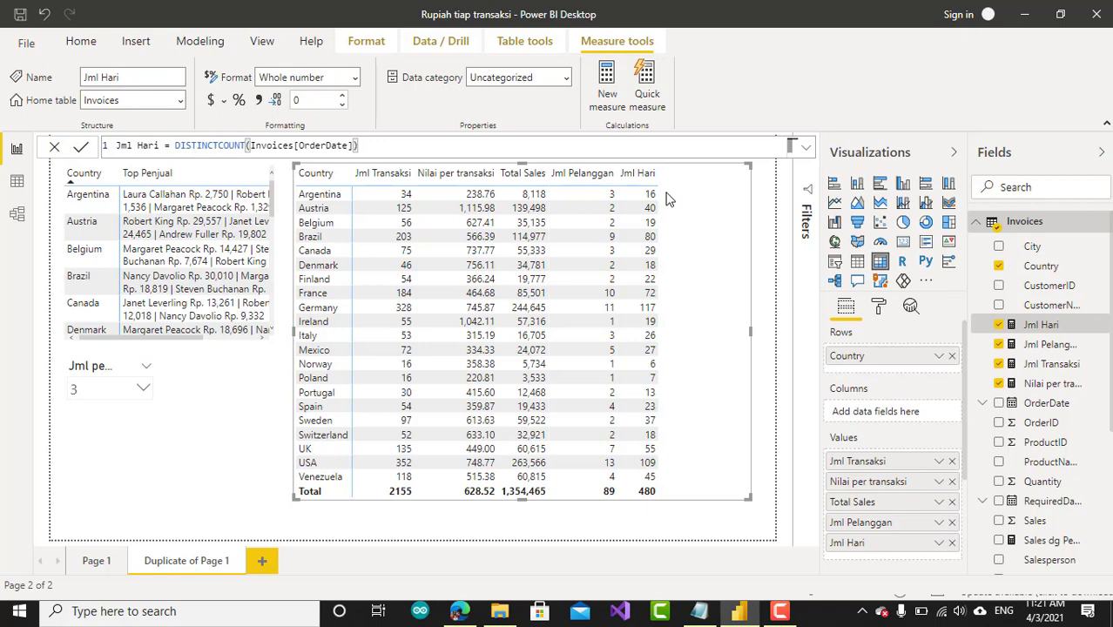
- Change the measure name in the Jml Hari formula to "Jml transaksi per Hari"
{"action": "left_click", "coordinate": [137, 149]}
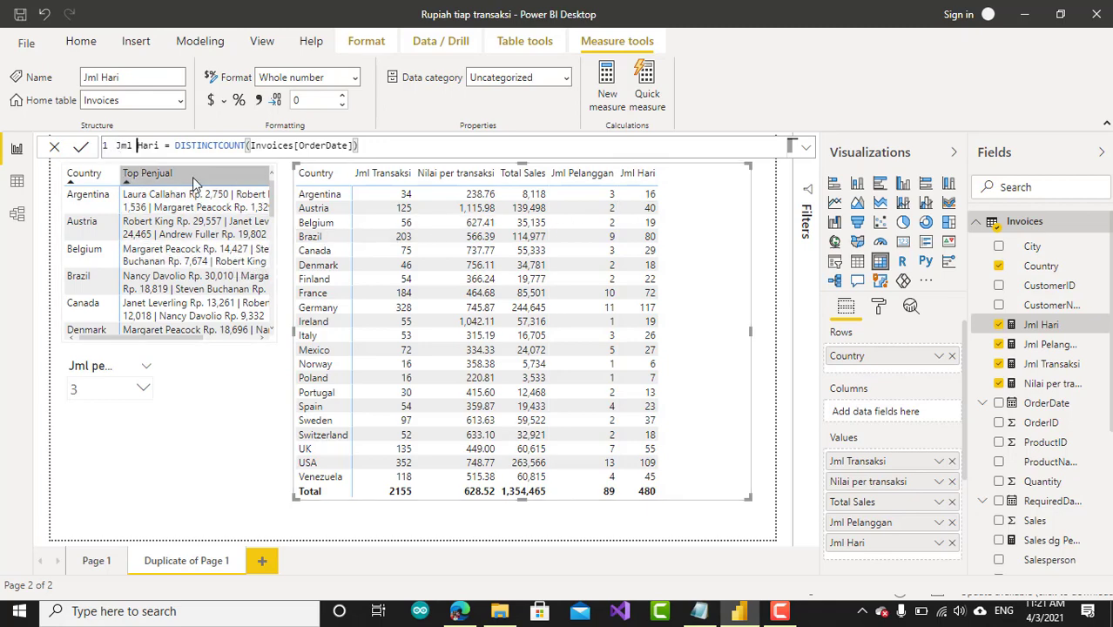
{"action": "type", "text": "transak"}
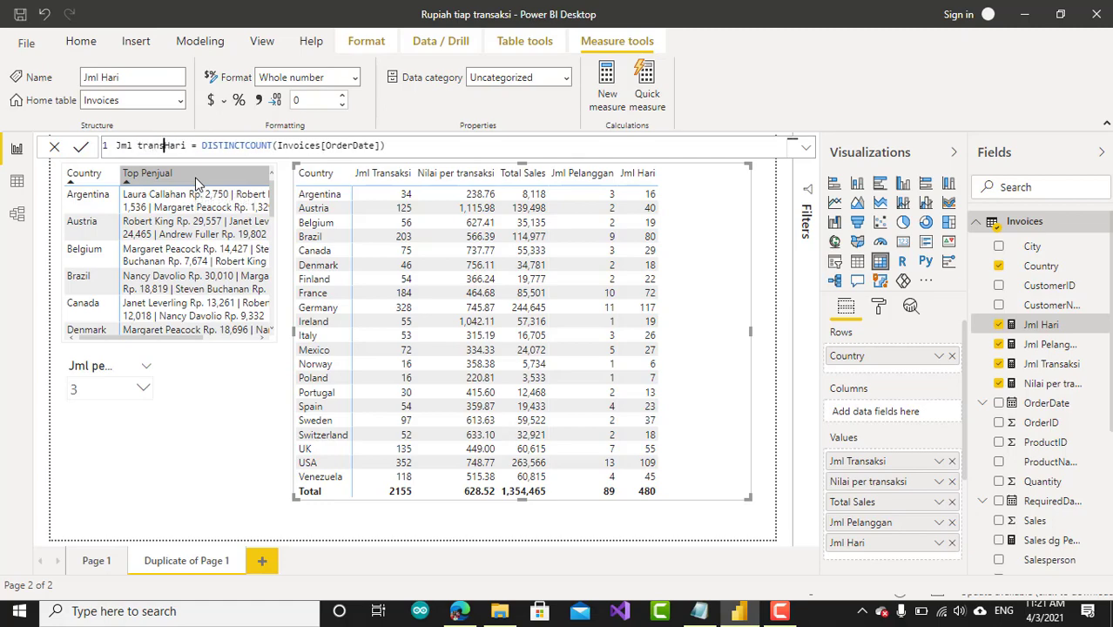
{"action": "type", "text": "si "}
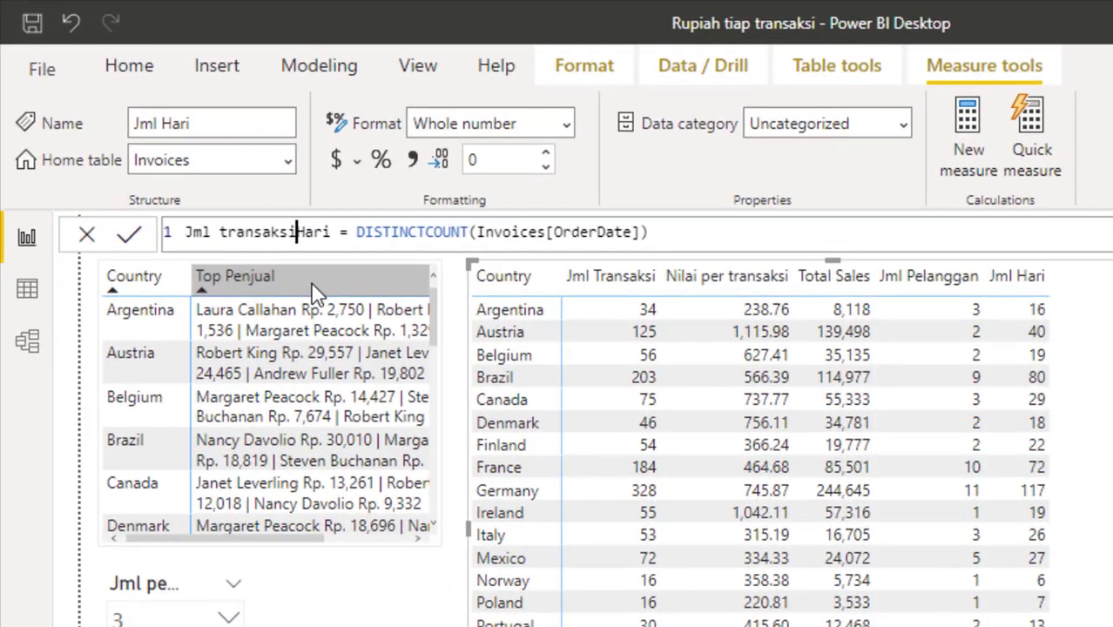
{"action": "type", "text": "per"}
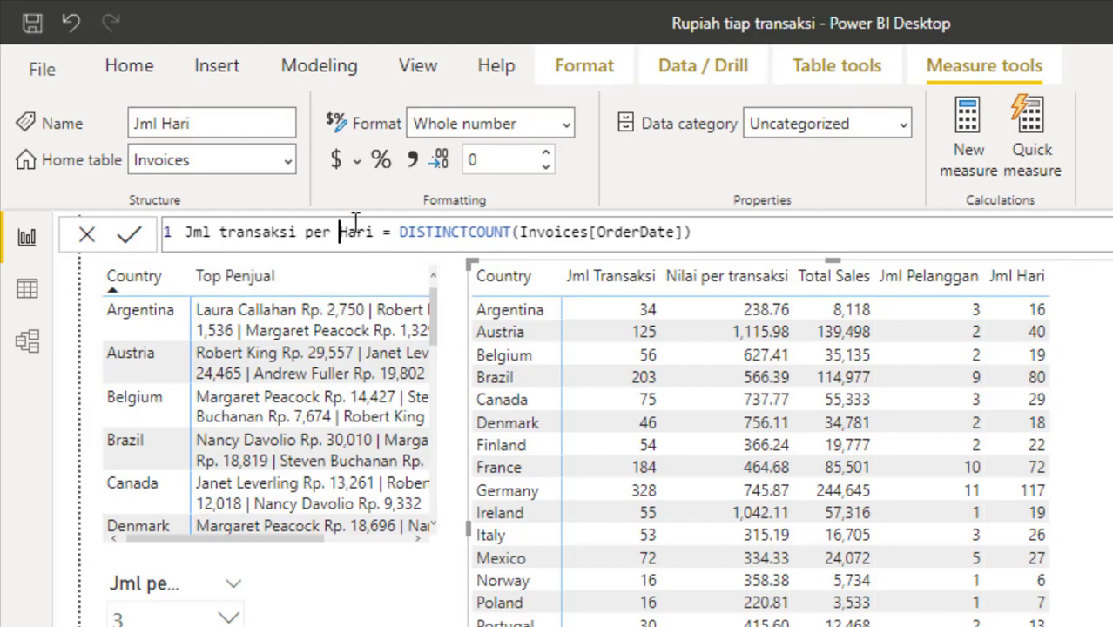
- Wrap the DISTINCTCOUNT expression in DIVIDE as the denominator, with [Total Sales] as the numerator and 0 as the alternate result
{"action": "left_click", "coordinate": [398, 234]}
{"action": "left_click", "coordinate": [400, 234]}
{"action": "key", "text": "Left"}
{"action": "type", "text": "Divi"}
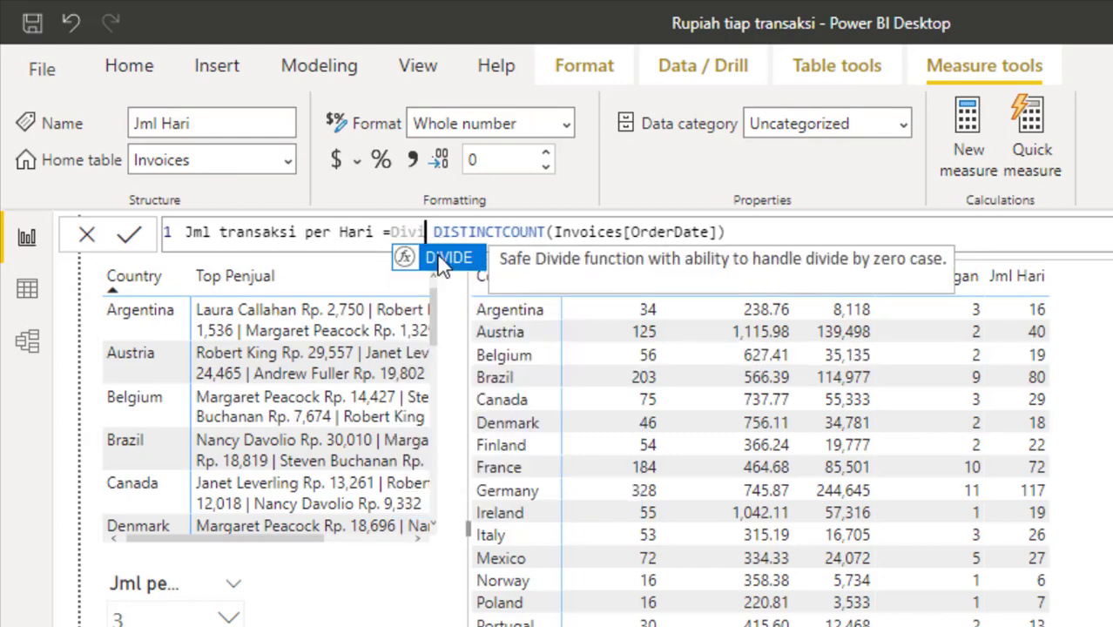
{"action": "key", "text": "Tab"}
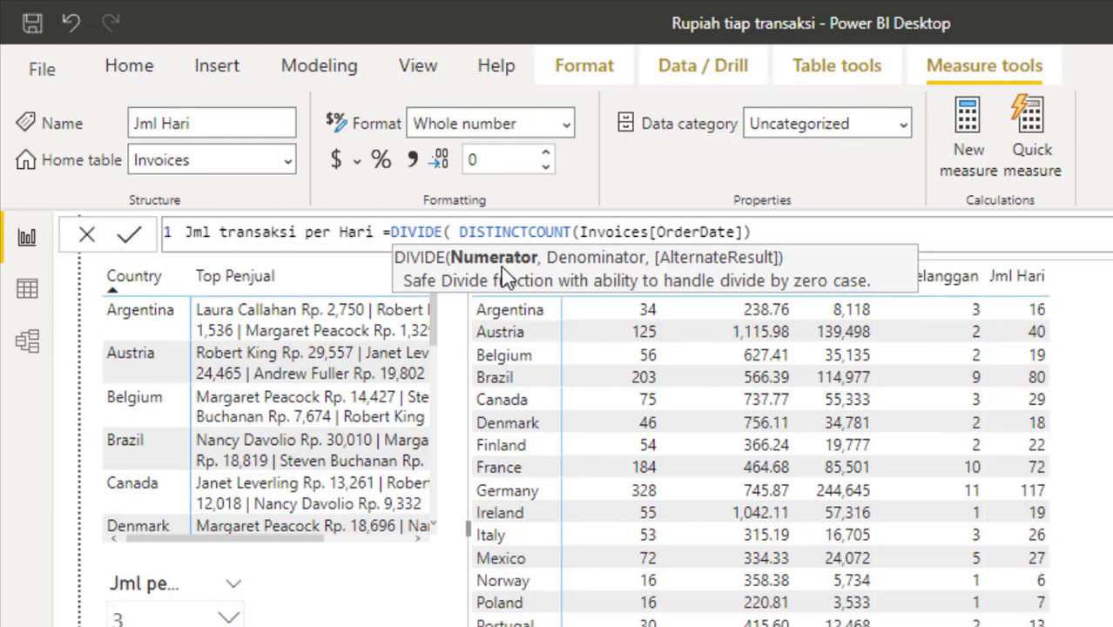
{"action": "type", "text": "["}
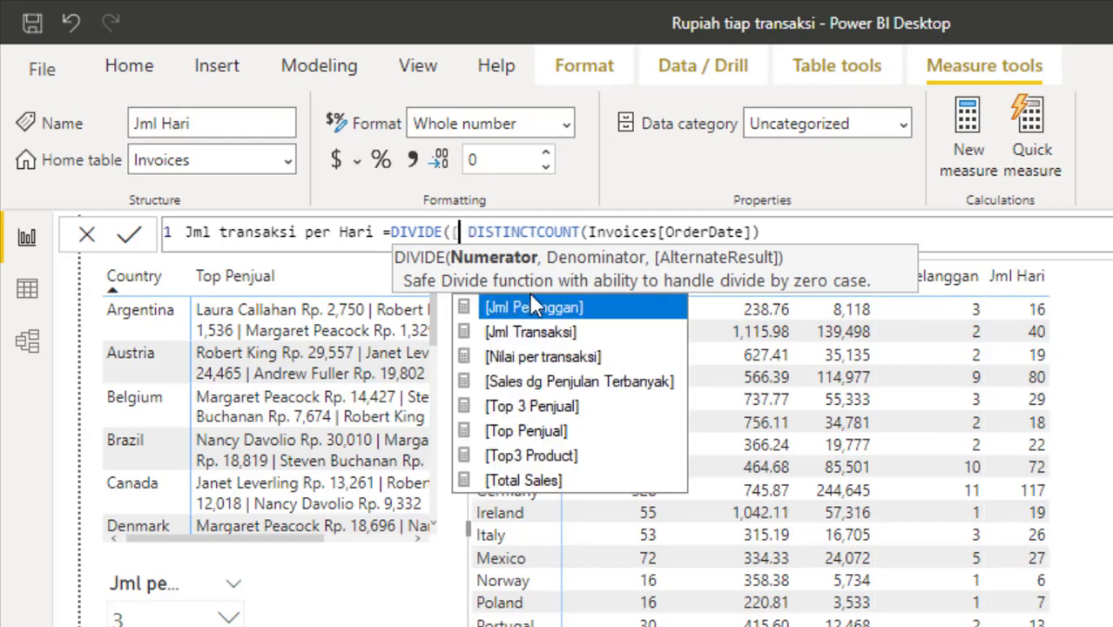
{"action": "double_click", "coordinate": [527, 480]}
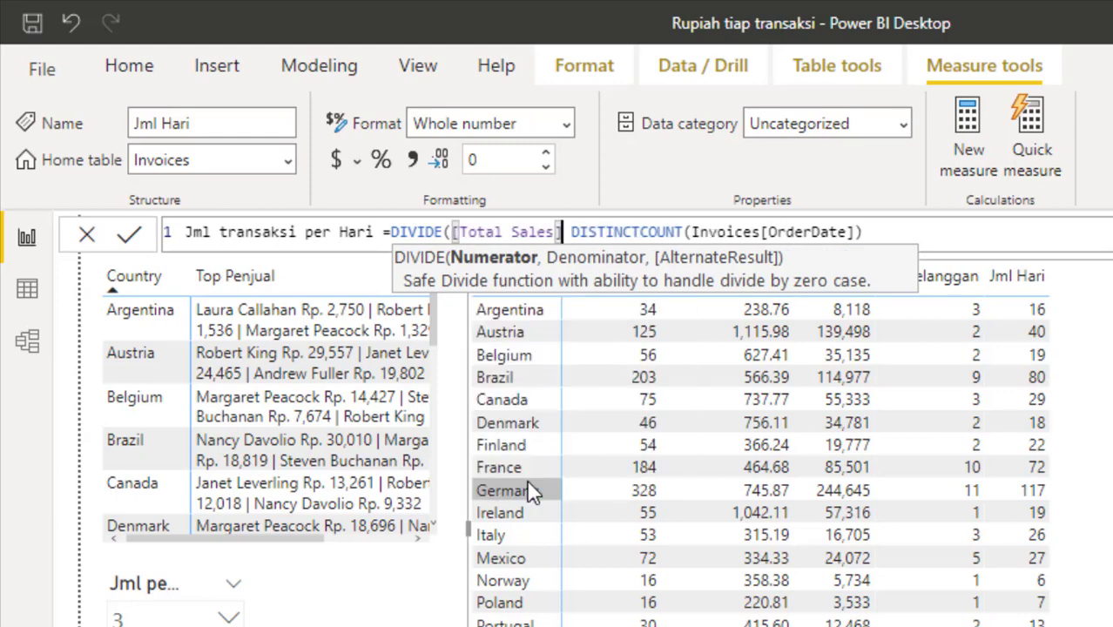
{"action": "type", "text": ","}
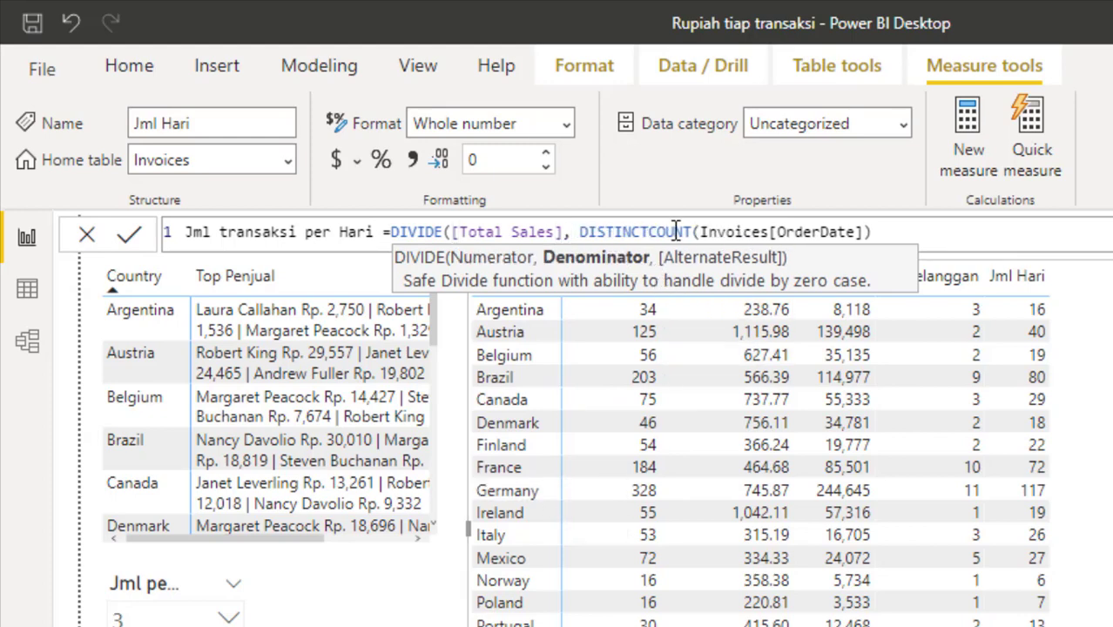
{"action": "left_click", "coordinate": [904, 234]}
{"action": "type", "text": ",0)"}
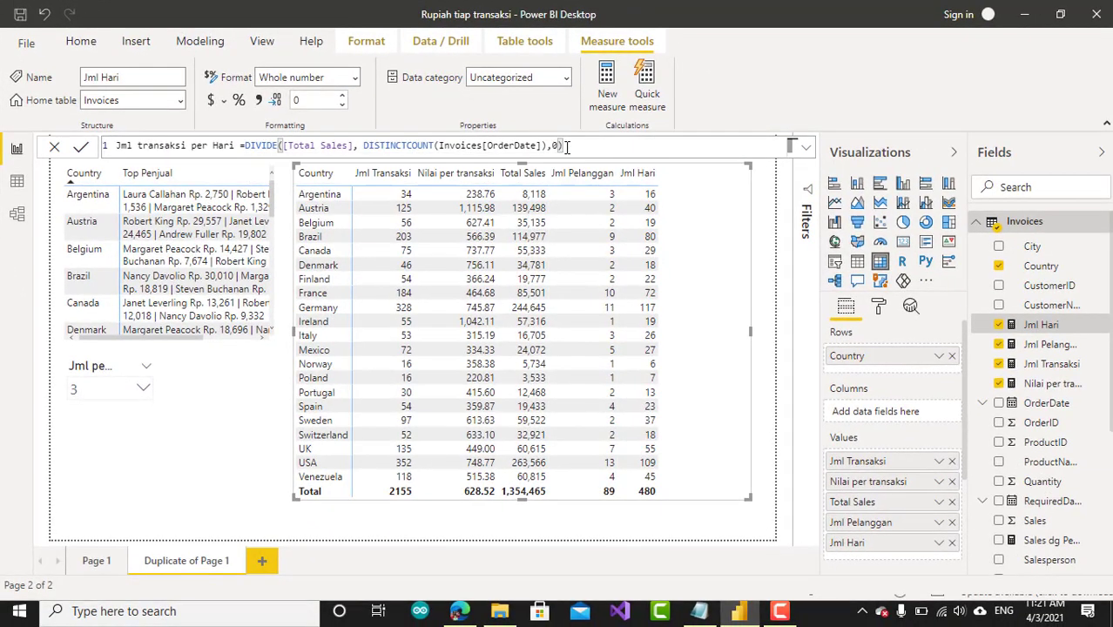
{"action": "key", "text": "Return"}
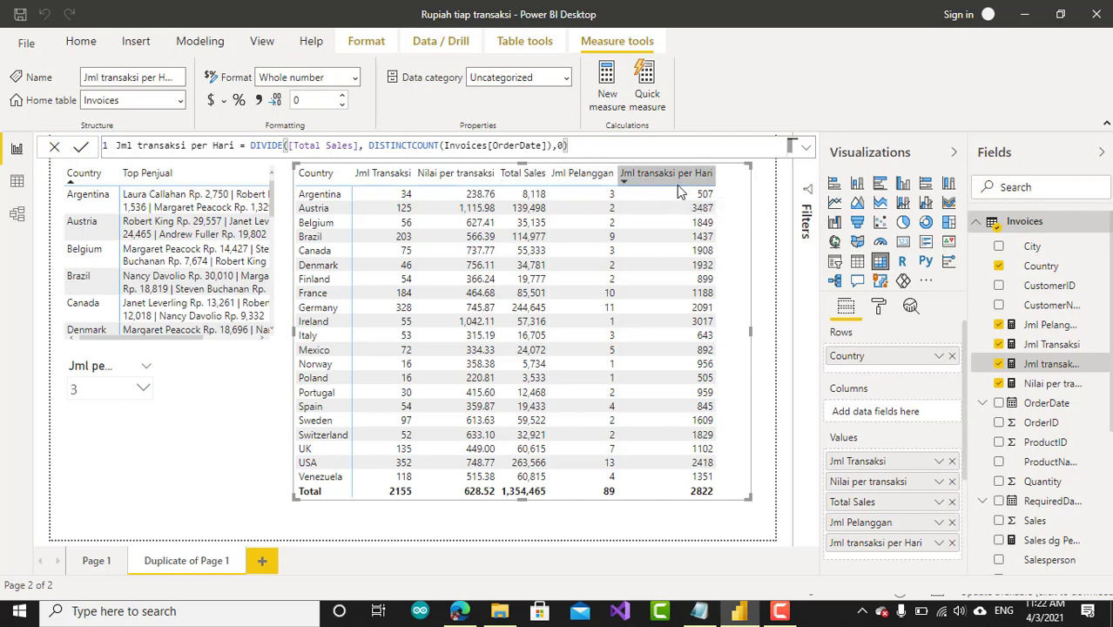
- Rename the measure to "Nilai transaksi per Hari" and sort the country matrix by it in descending order
{"action": "left_click", "coordinate": [134, 146]}
{"action": "key", "text": "BackSpace"}
{"action": "key", "text": "BackSpace"}
{"action": "key", "text": "BackSpace"}
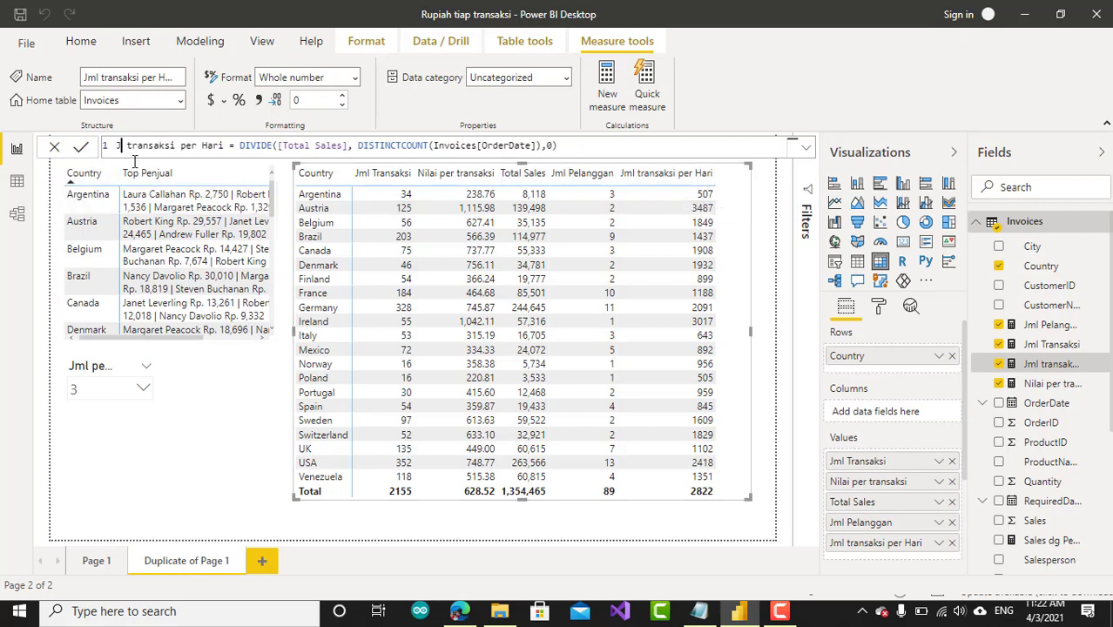
{"action": "type", "text": "Nilai"}
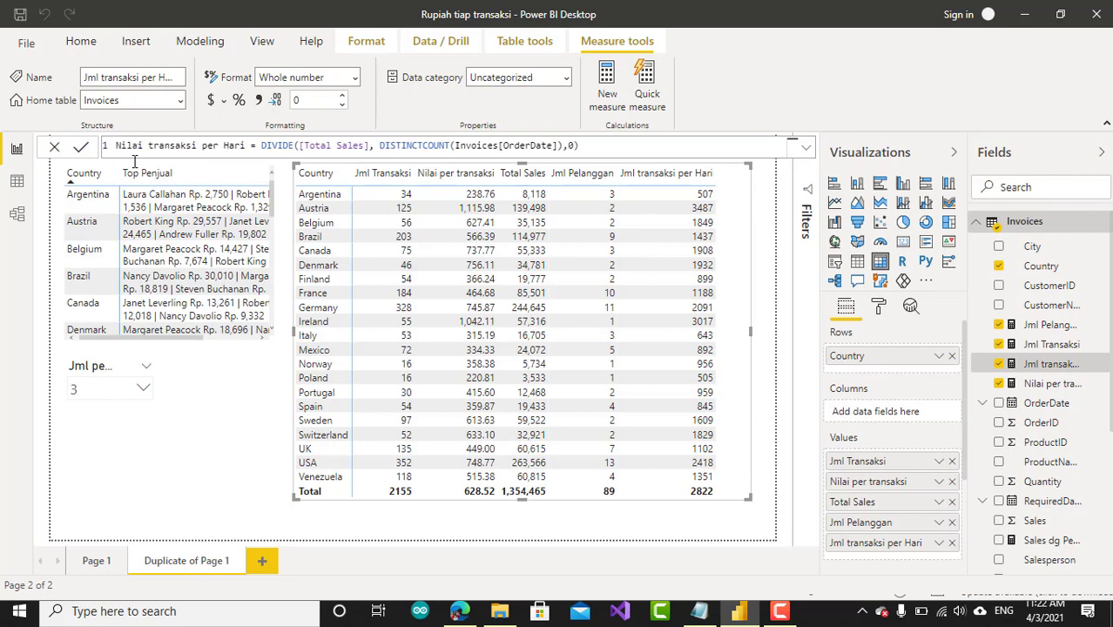
{"action": "key", "text": "Return"}
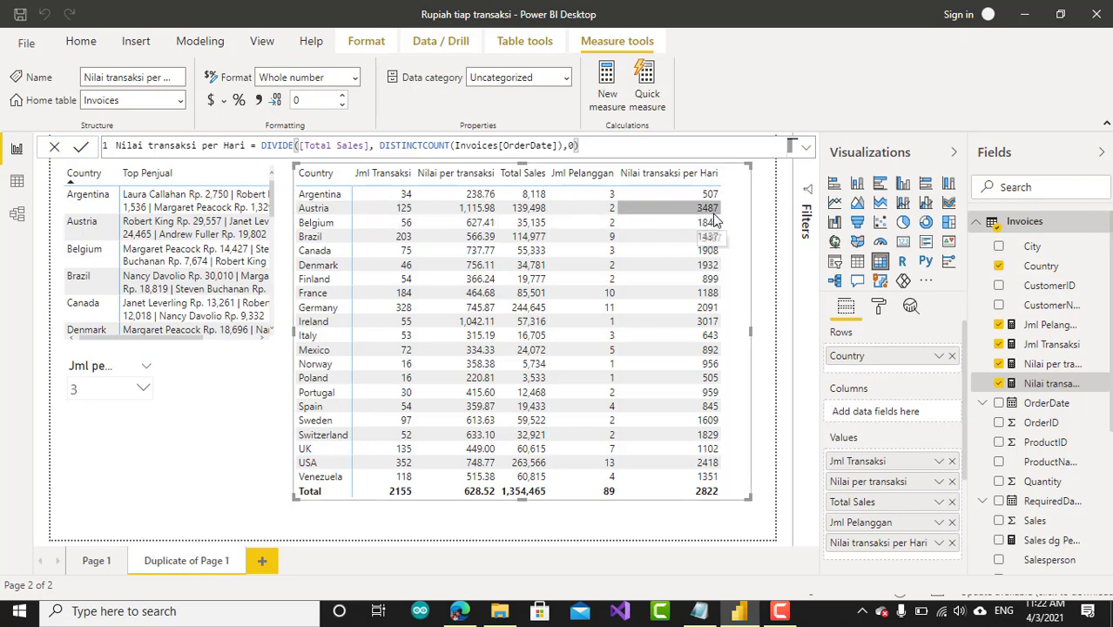
{"action": "left_click", "coordinate": [642, 179]}
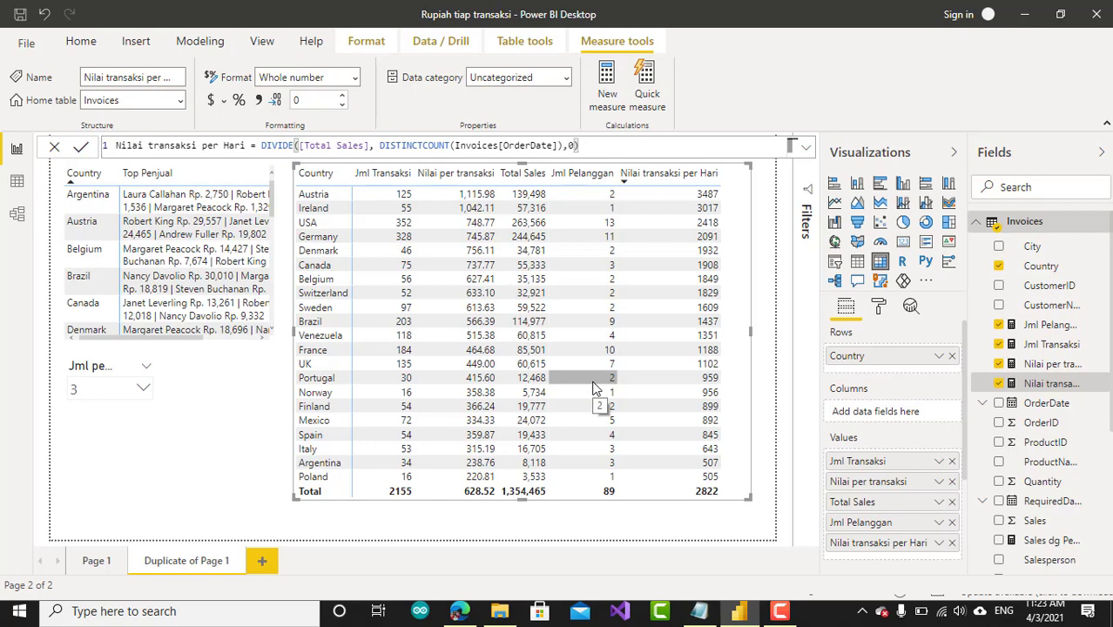
{"action": "left_click", "coordinate": [780, 611]}
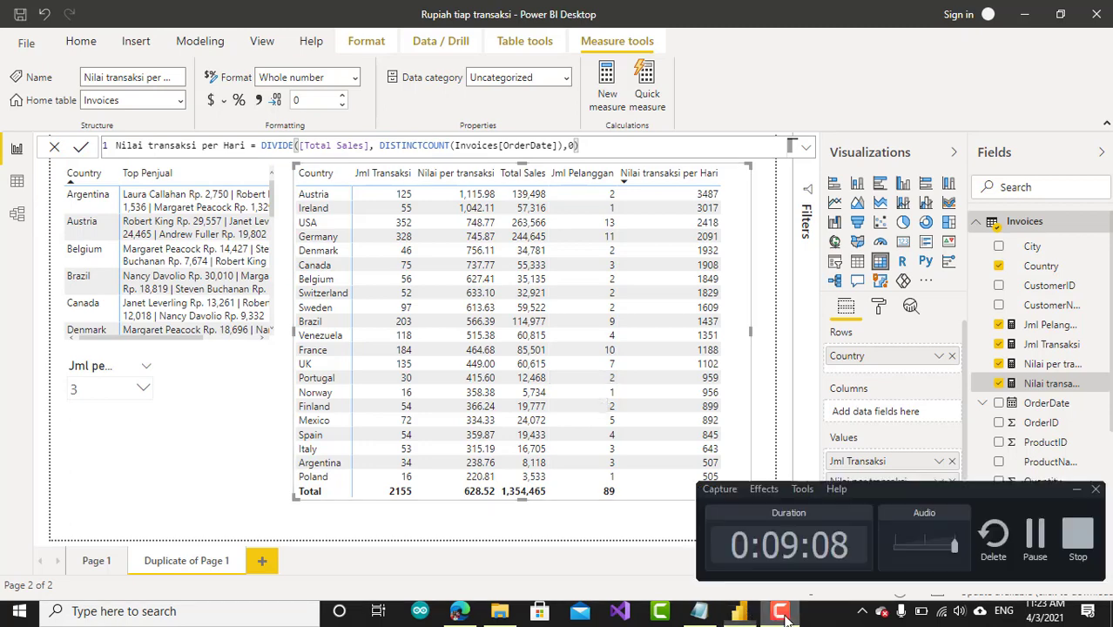
{"action": "left_click", "coordinate": [1078, 544]}
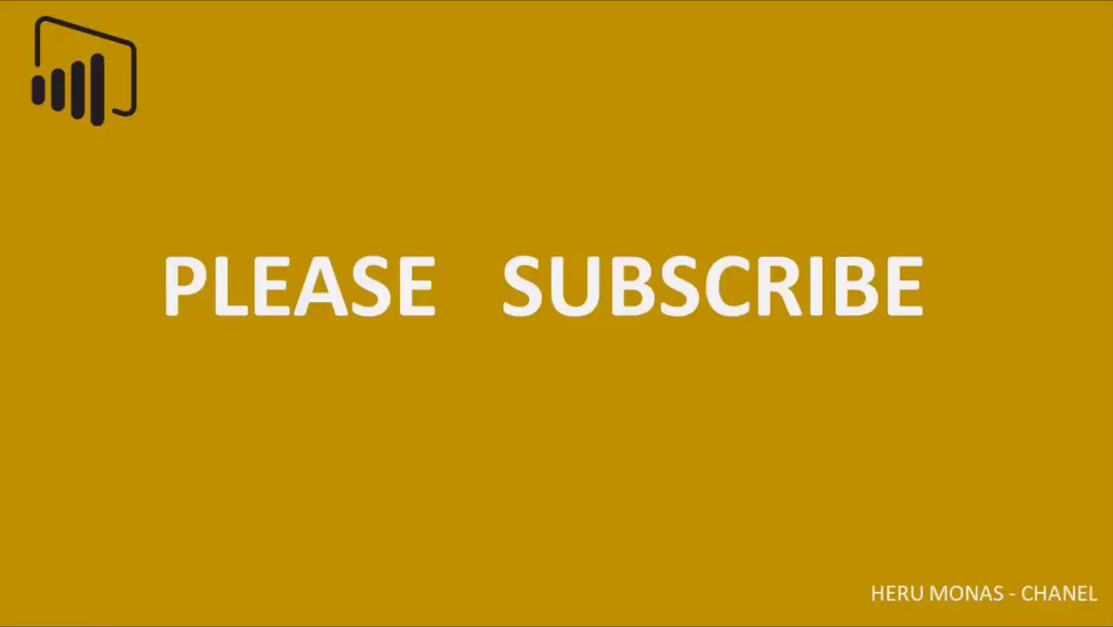